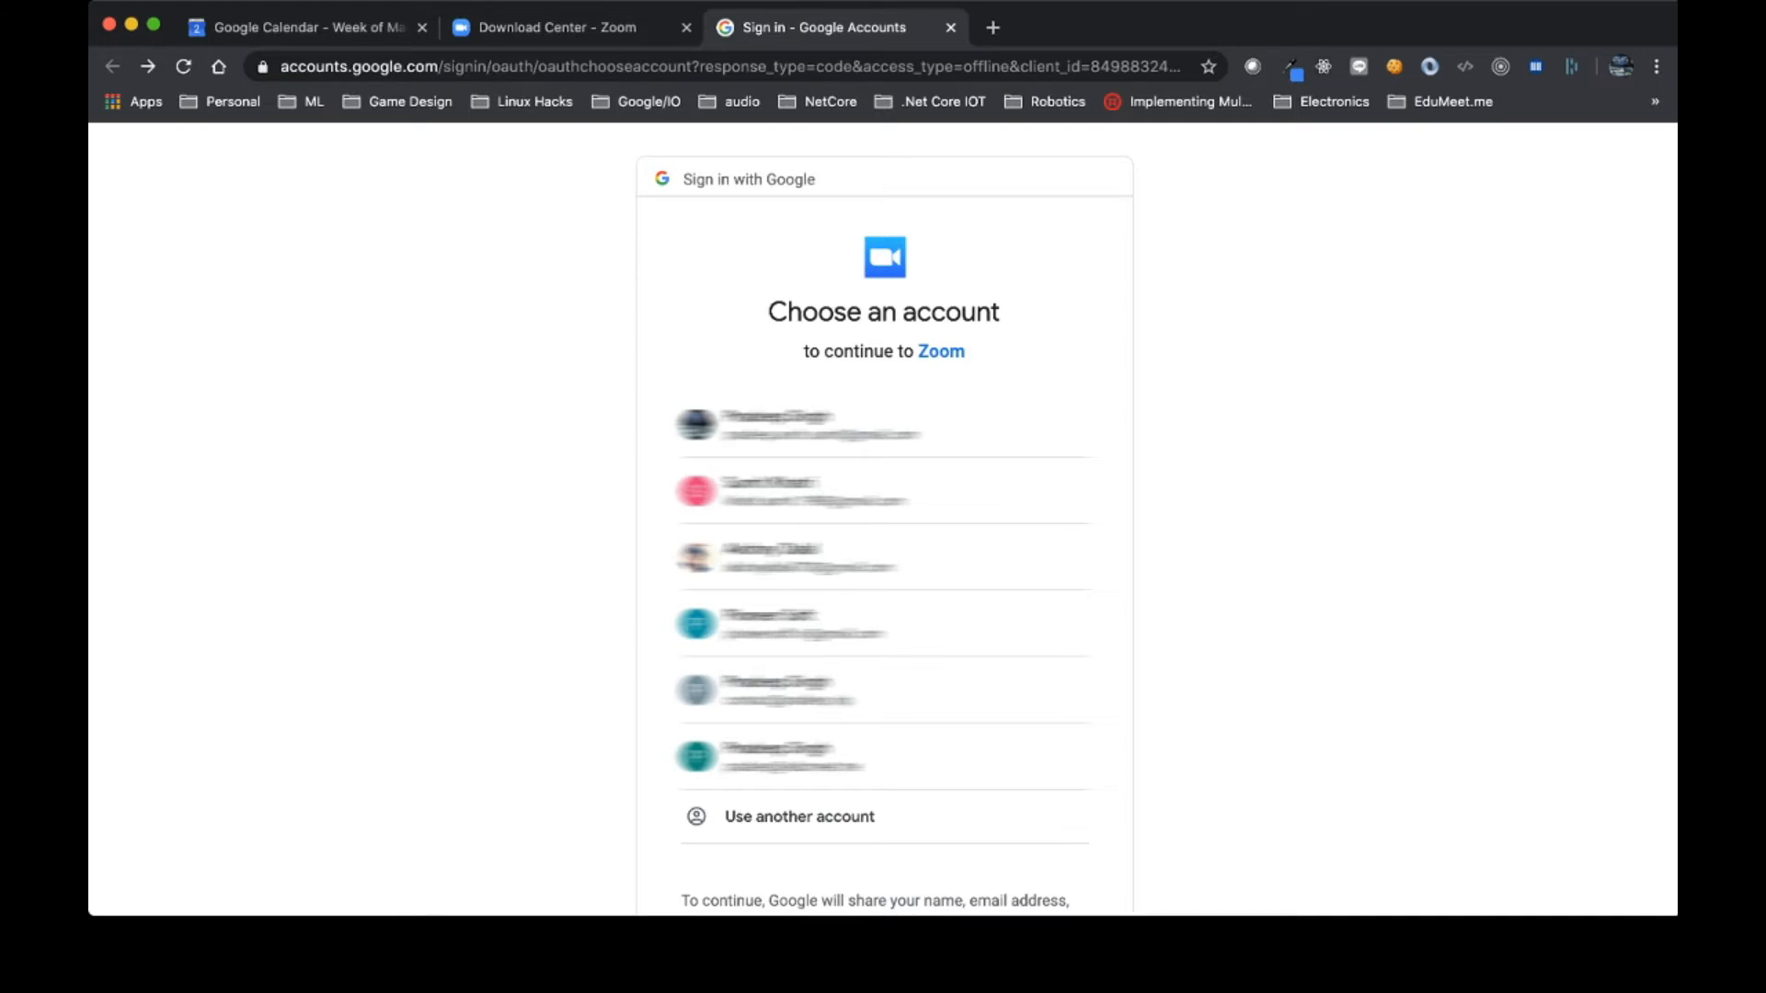
Step: Sign in to Zoom with the Google account, confirming identity with the texted verification code
{"action": "left_click", "coordinate": [828, 624]}
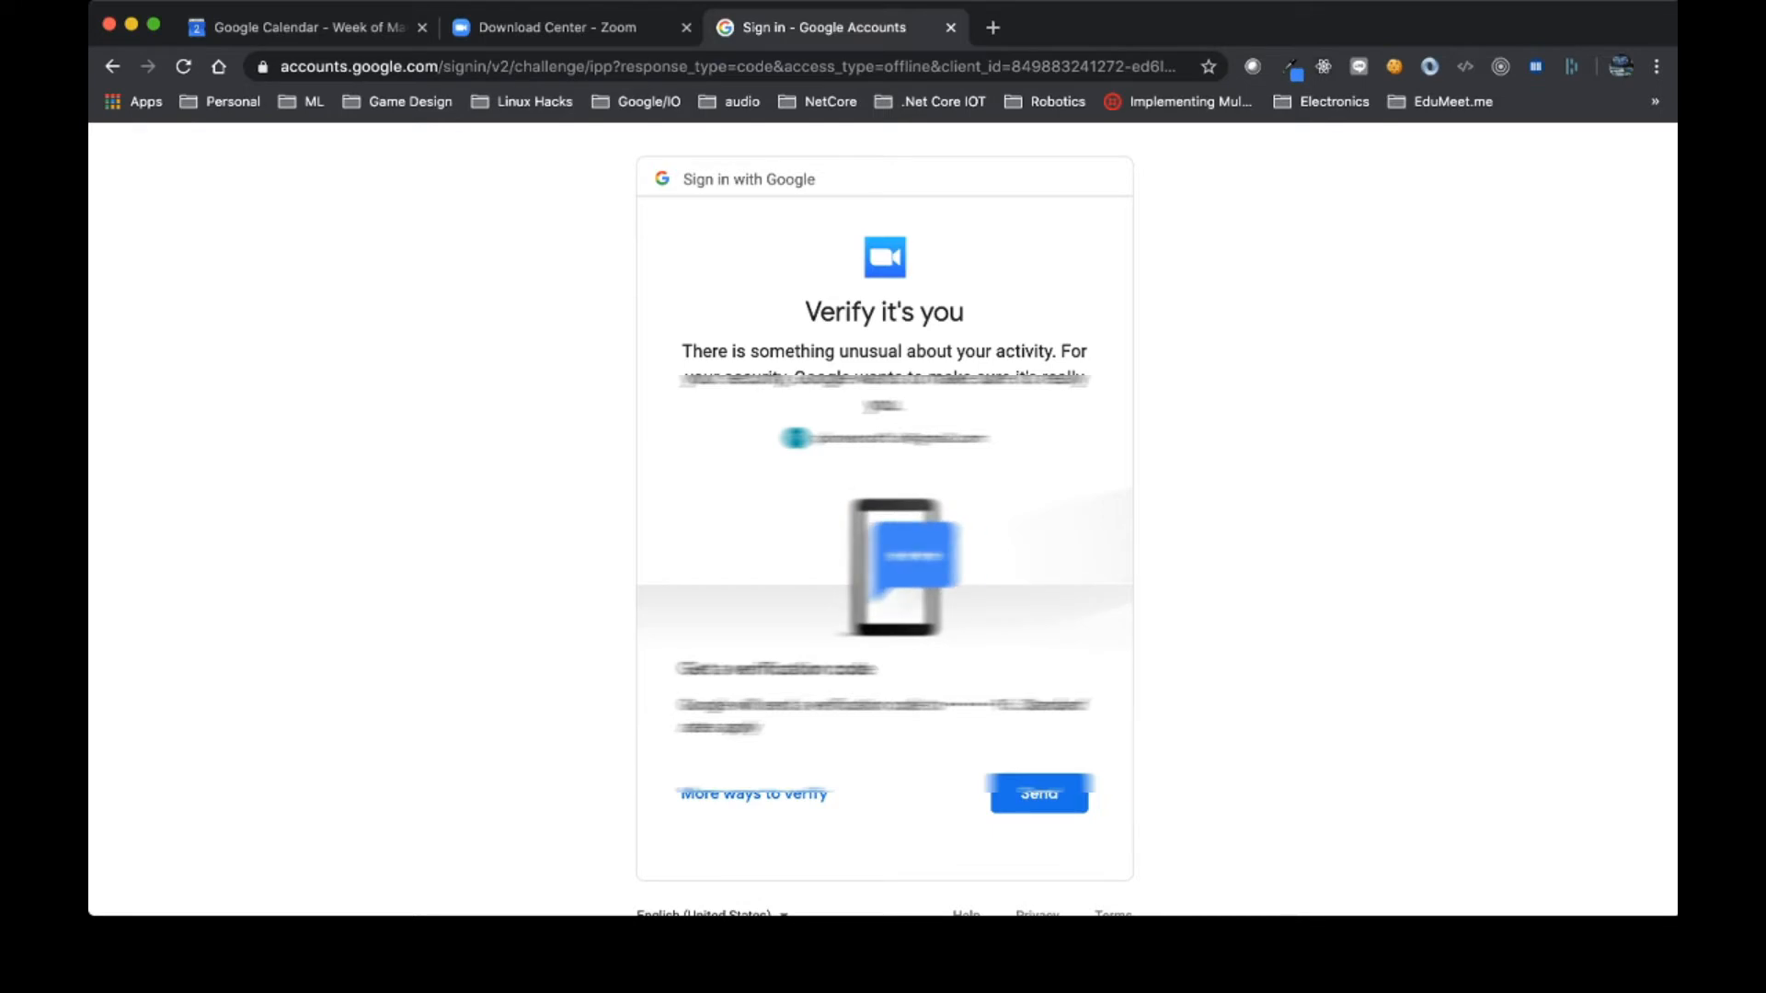
{"action": "left_click", "coordinate": [1039, 794]}
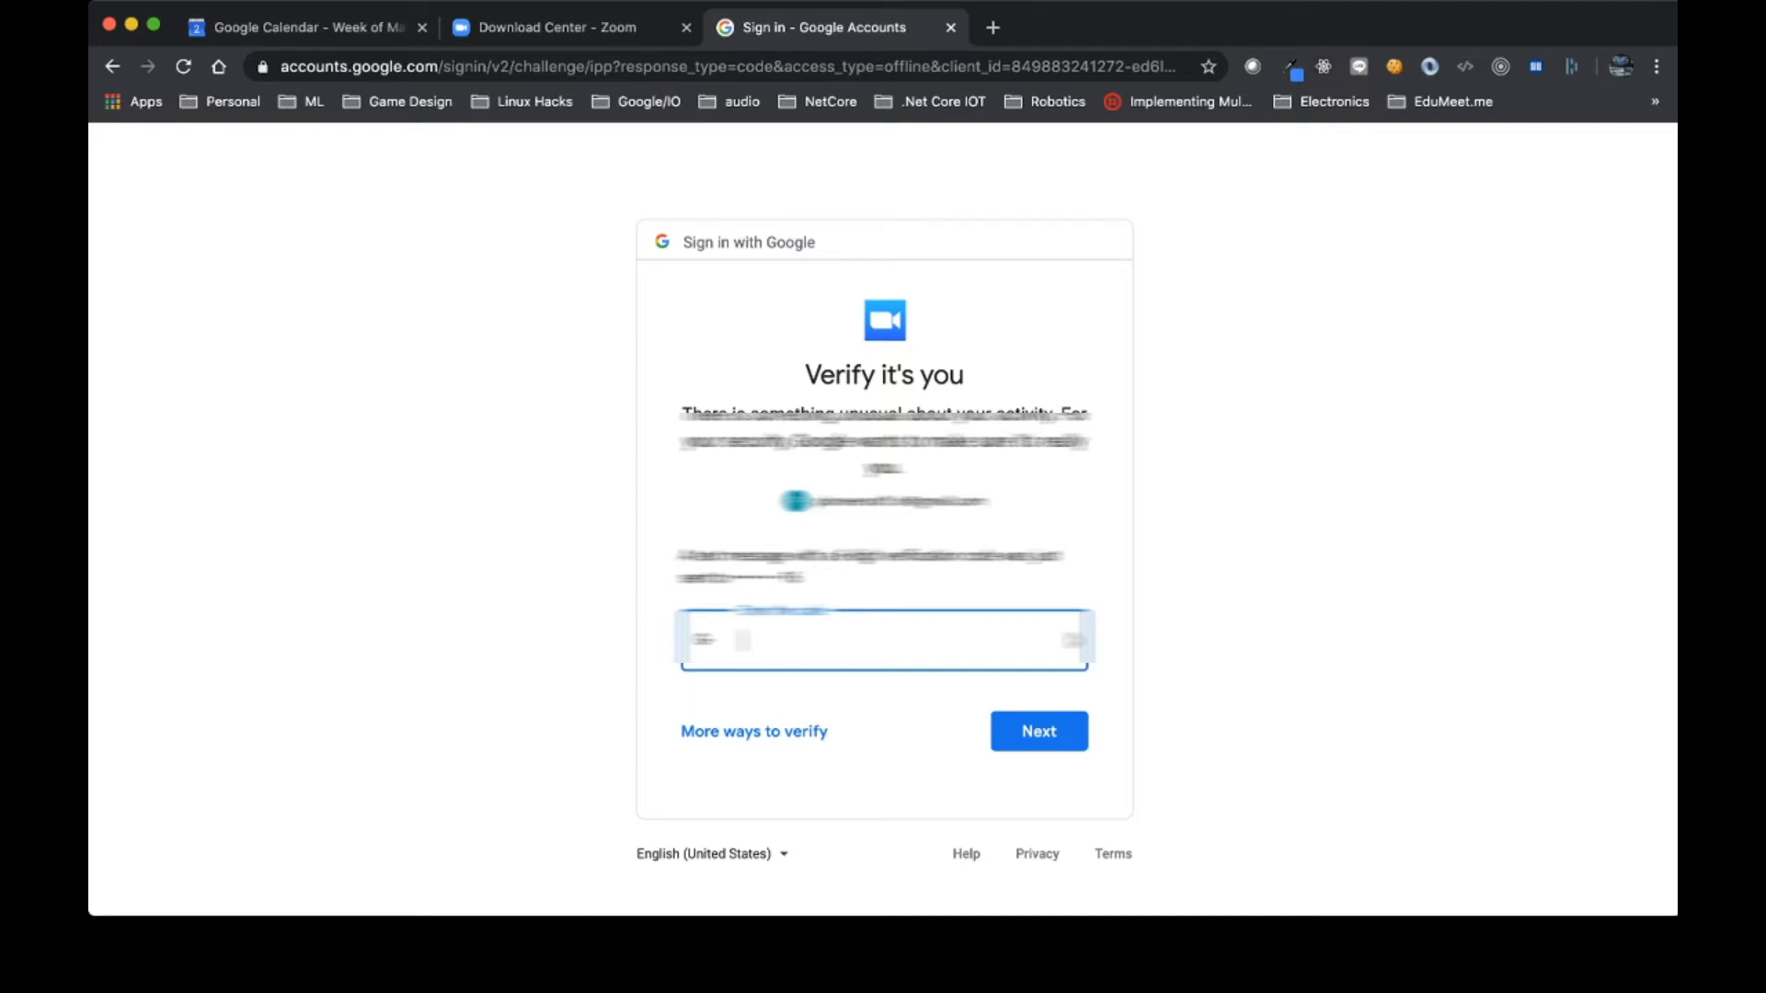
{"action": "type", "text": "625***"}
{"action": "key", "text": "Return"}
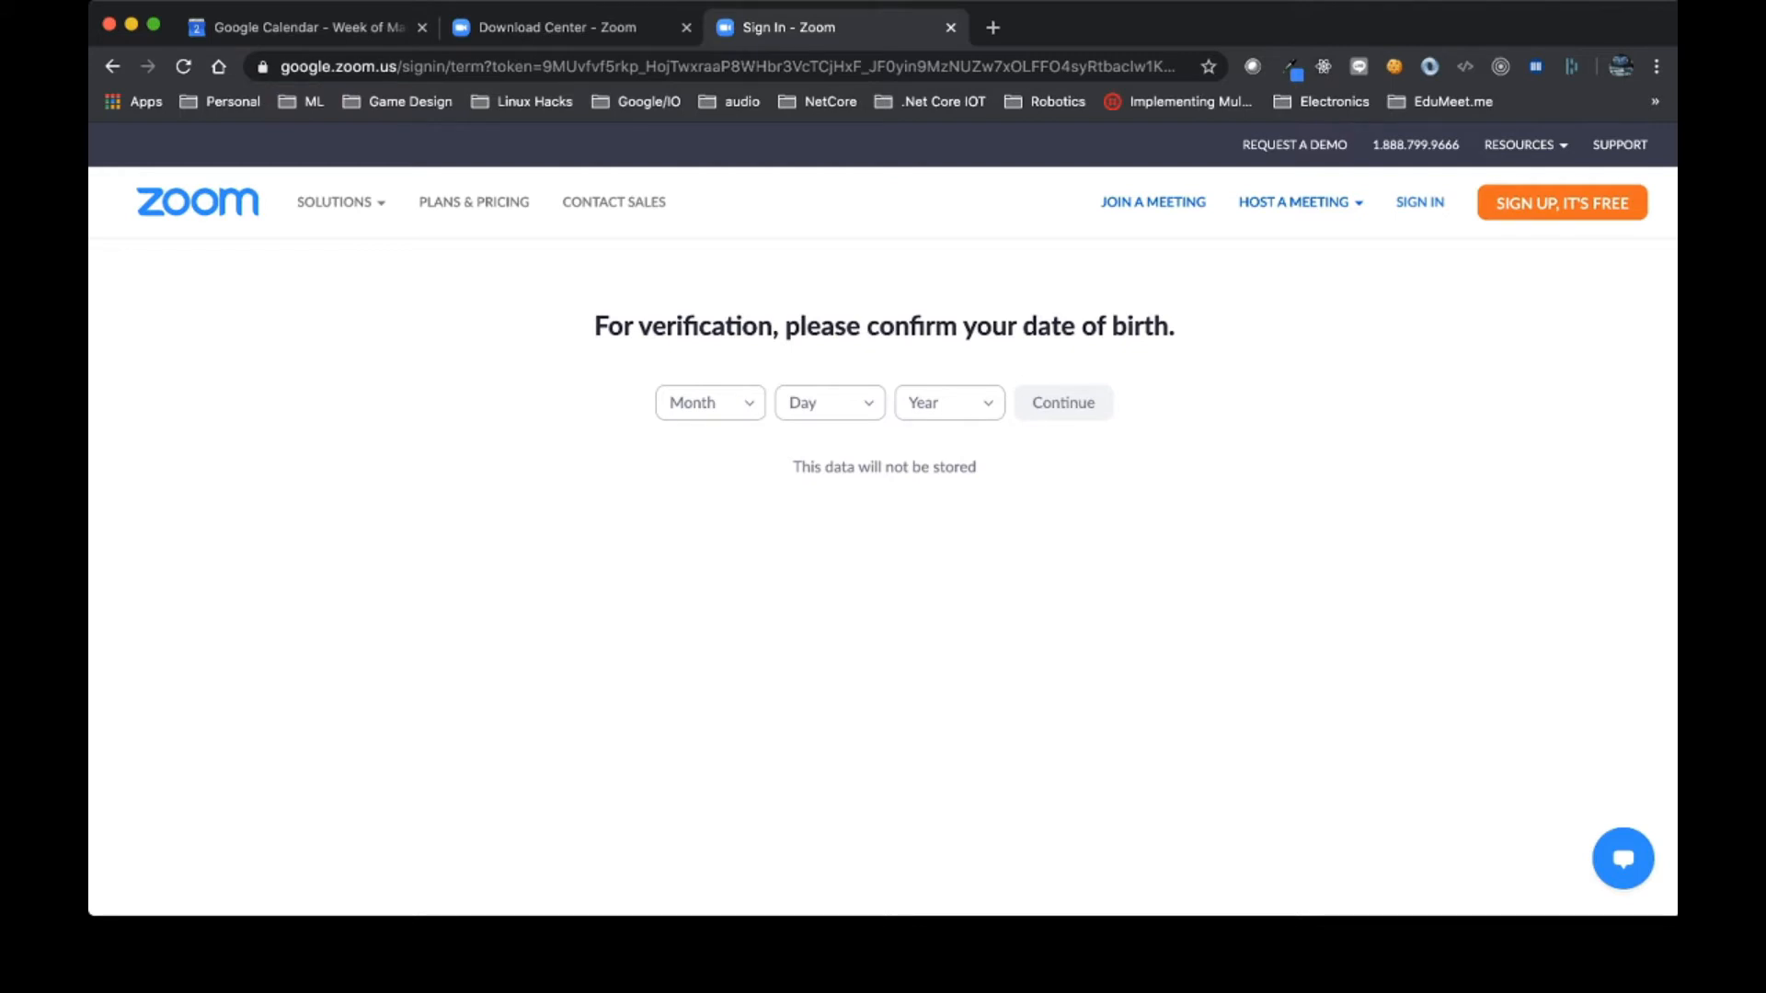
Step: Pick the birth month, day and year on Zoom's date-of-birth page and continue
{"action": "left_click", "coordinate": [711, 403]}
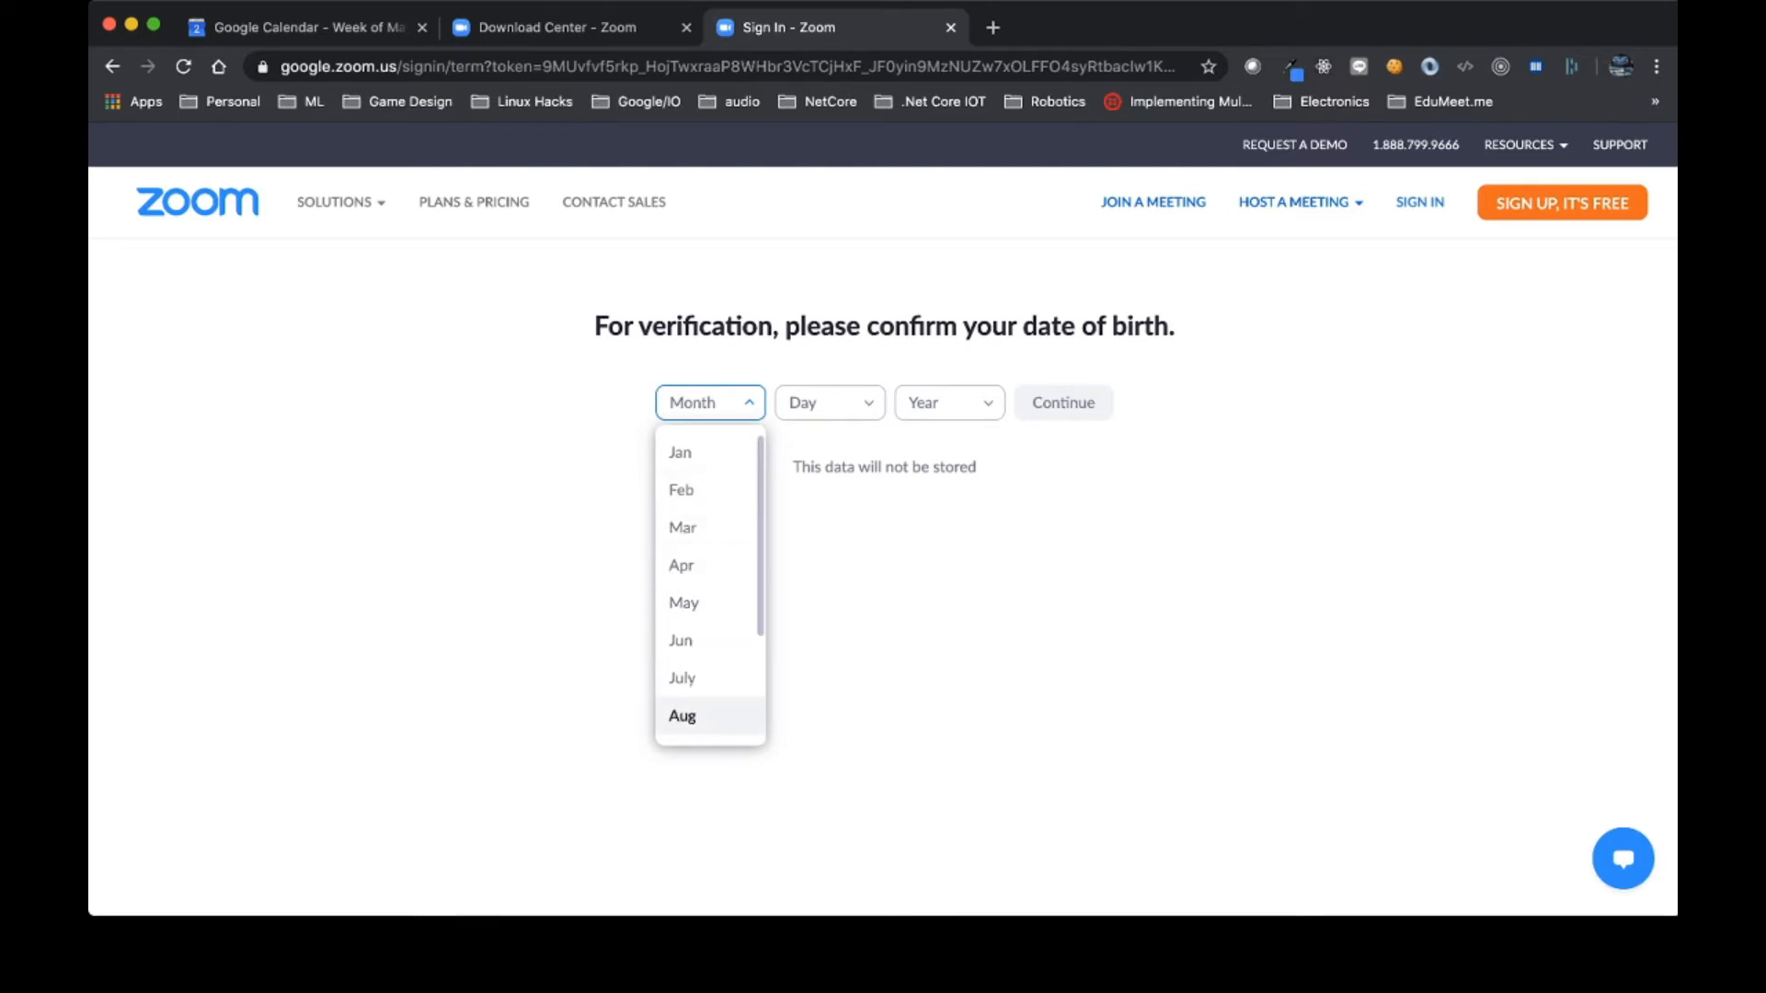
{"action": "left_click", "coordinate": [681, 715]}
{"action": "left_click", "coordinate": [828, 403]}
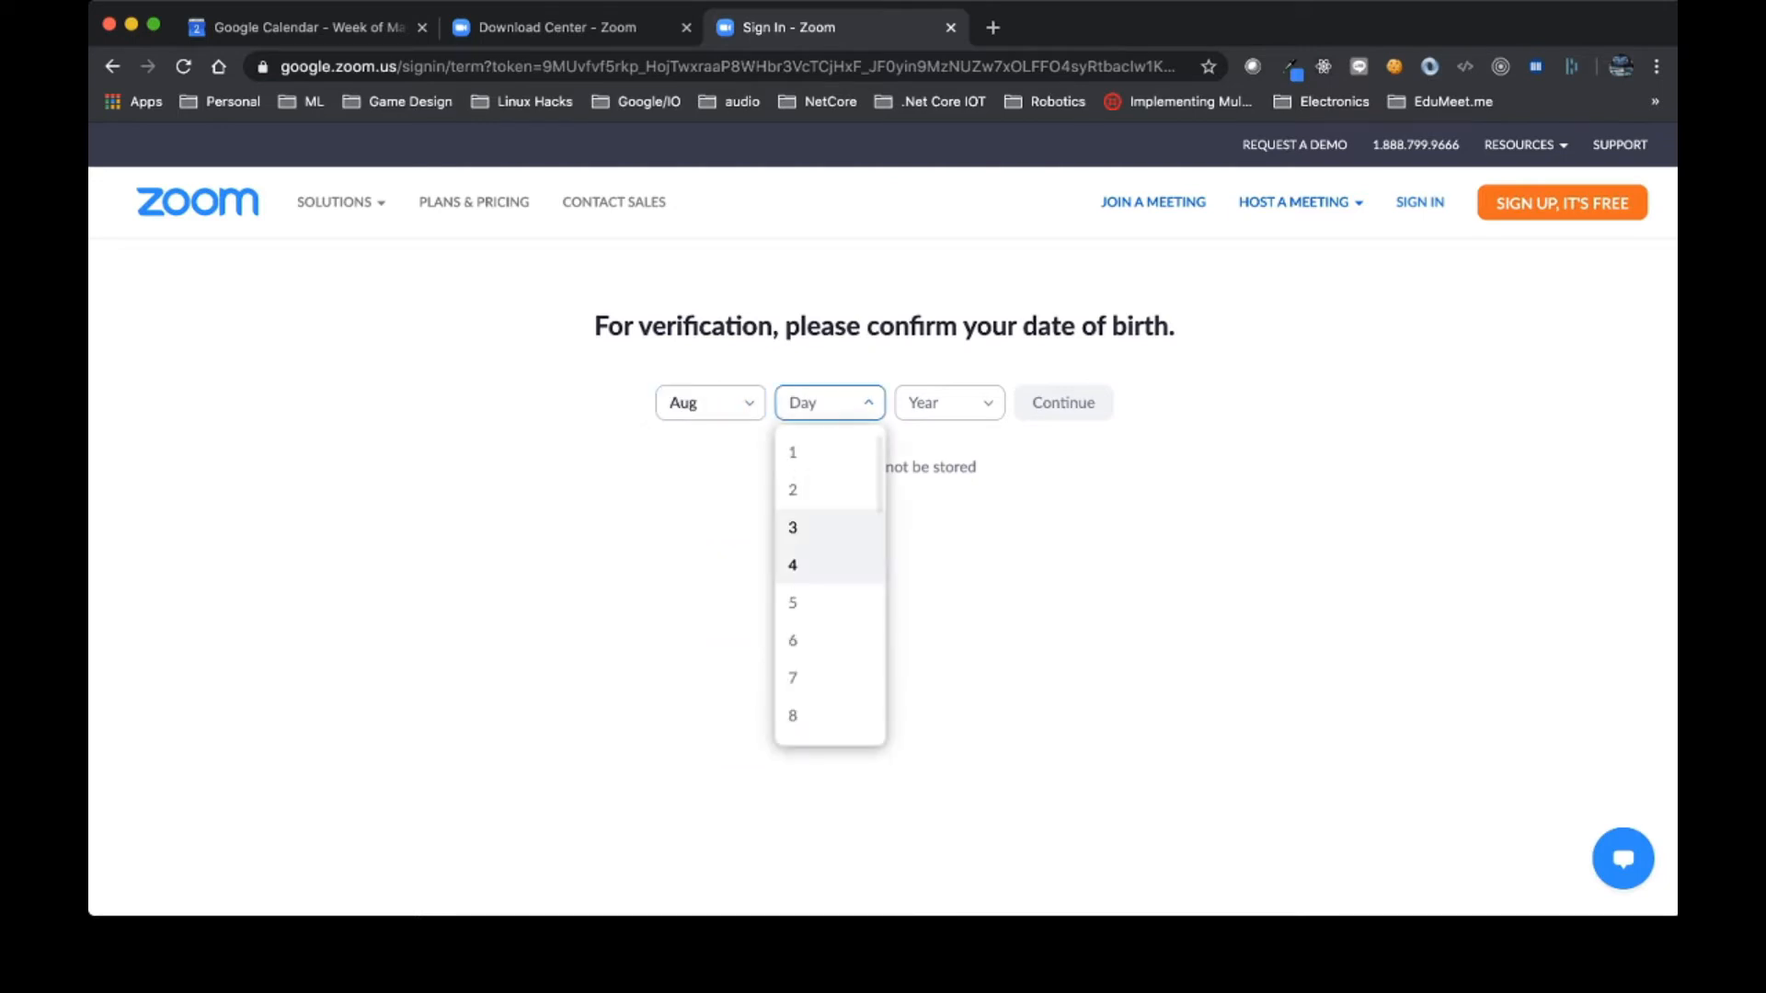
{"action": "left_click", "coordinate": [793, 640]}
{"action": "left_click", "coordinate": [947, 403]}
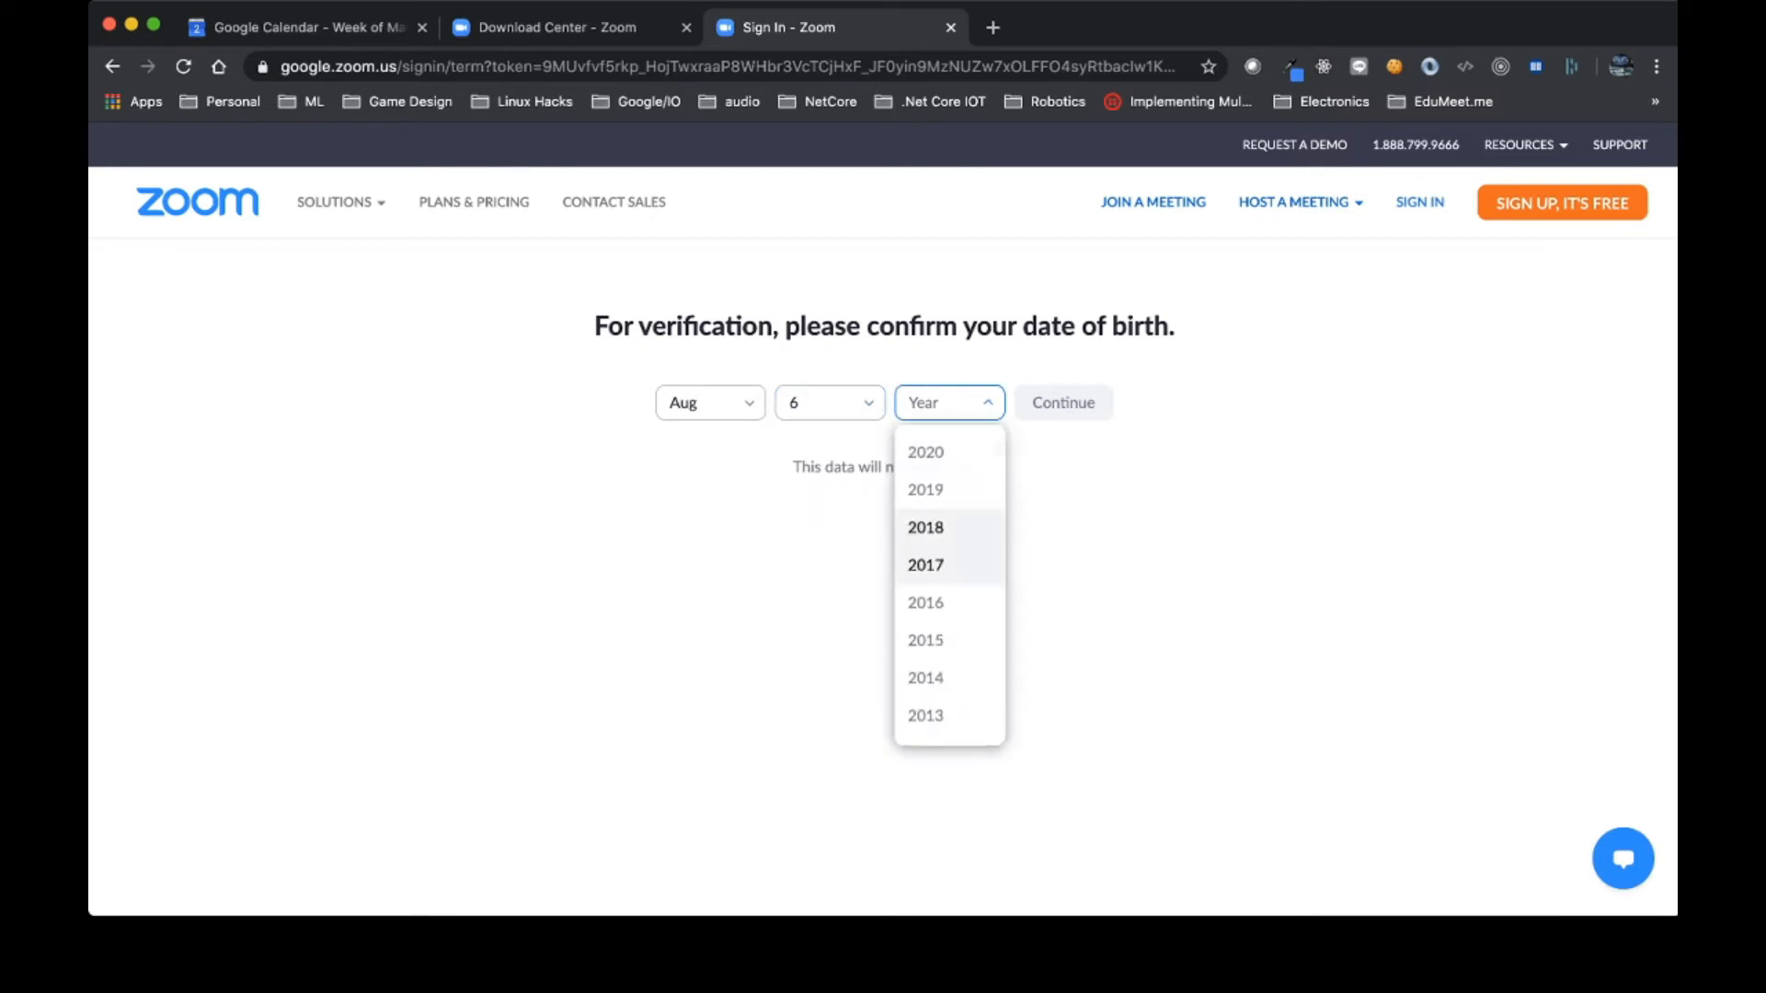
{"action": "scroll", "coordinate": [950, 589], "scroll_direction": "down", "scroll_amount": 20}
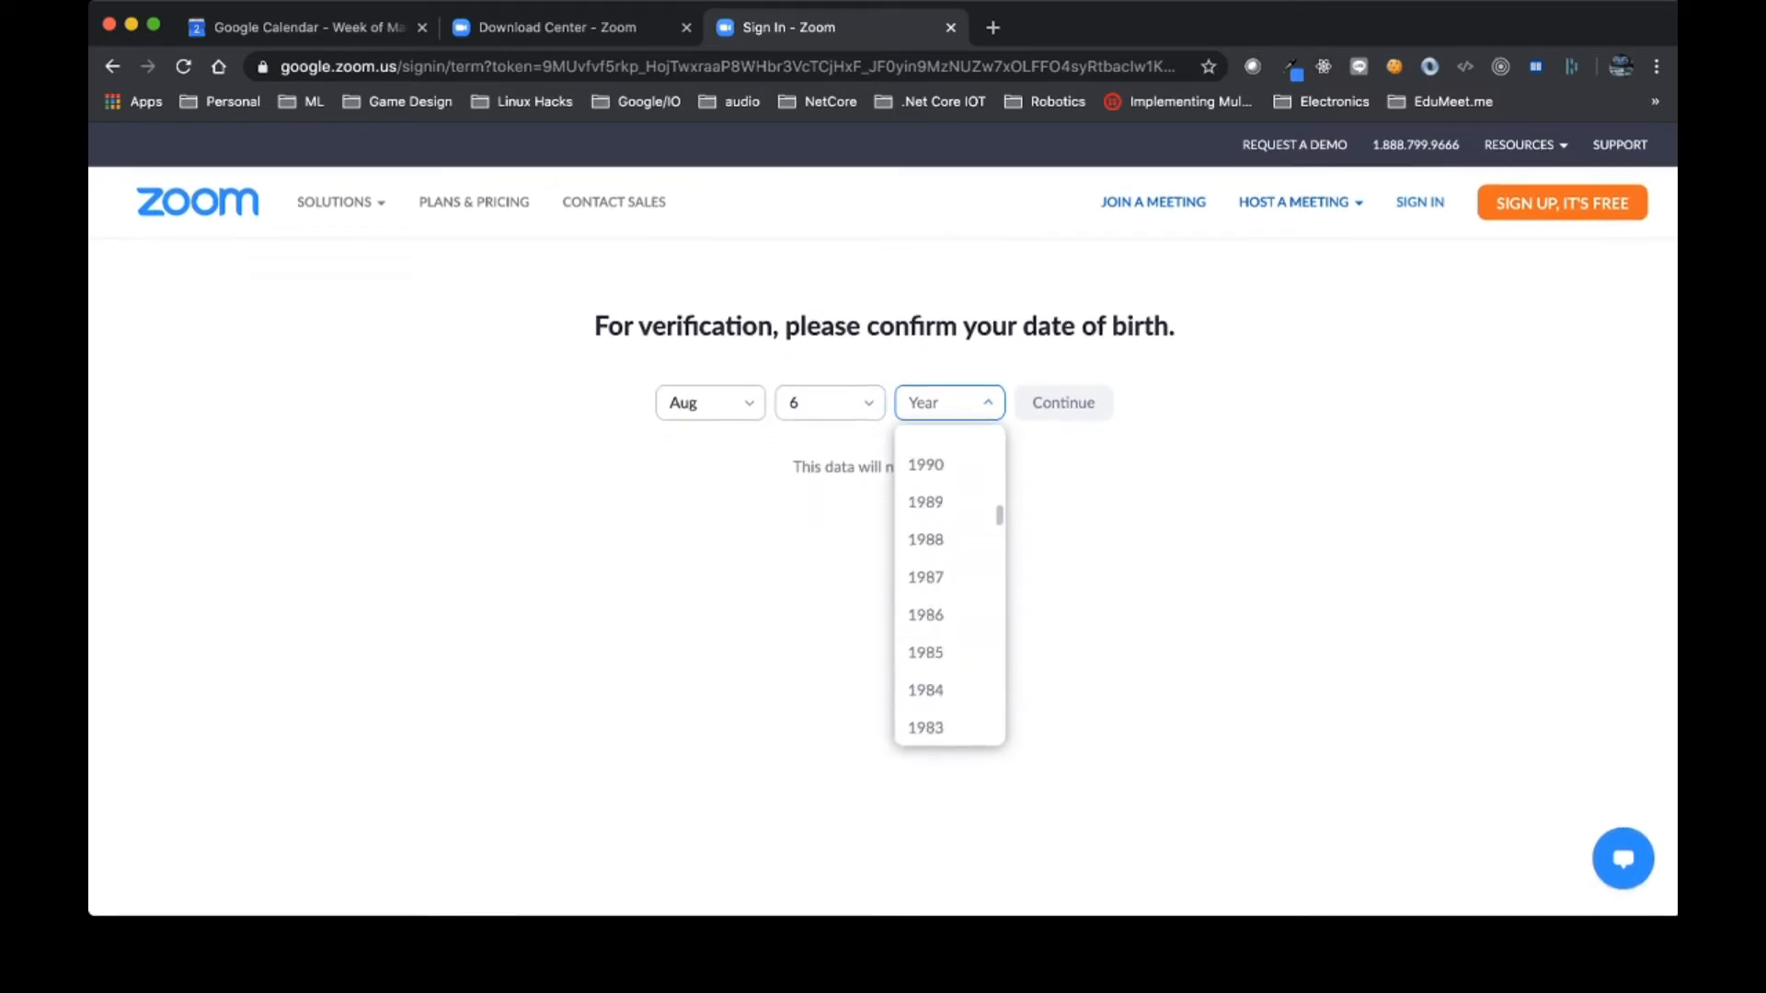
{"action": "left_click", "coordinate": [925, 619]}
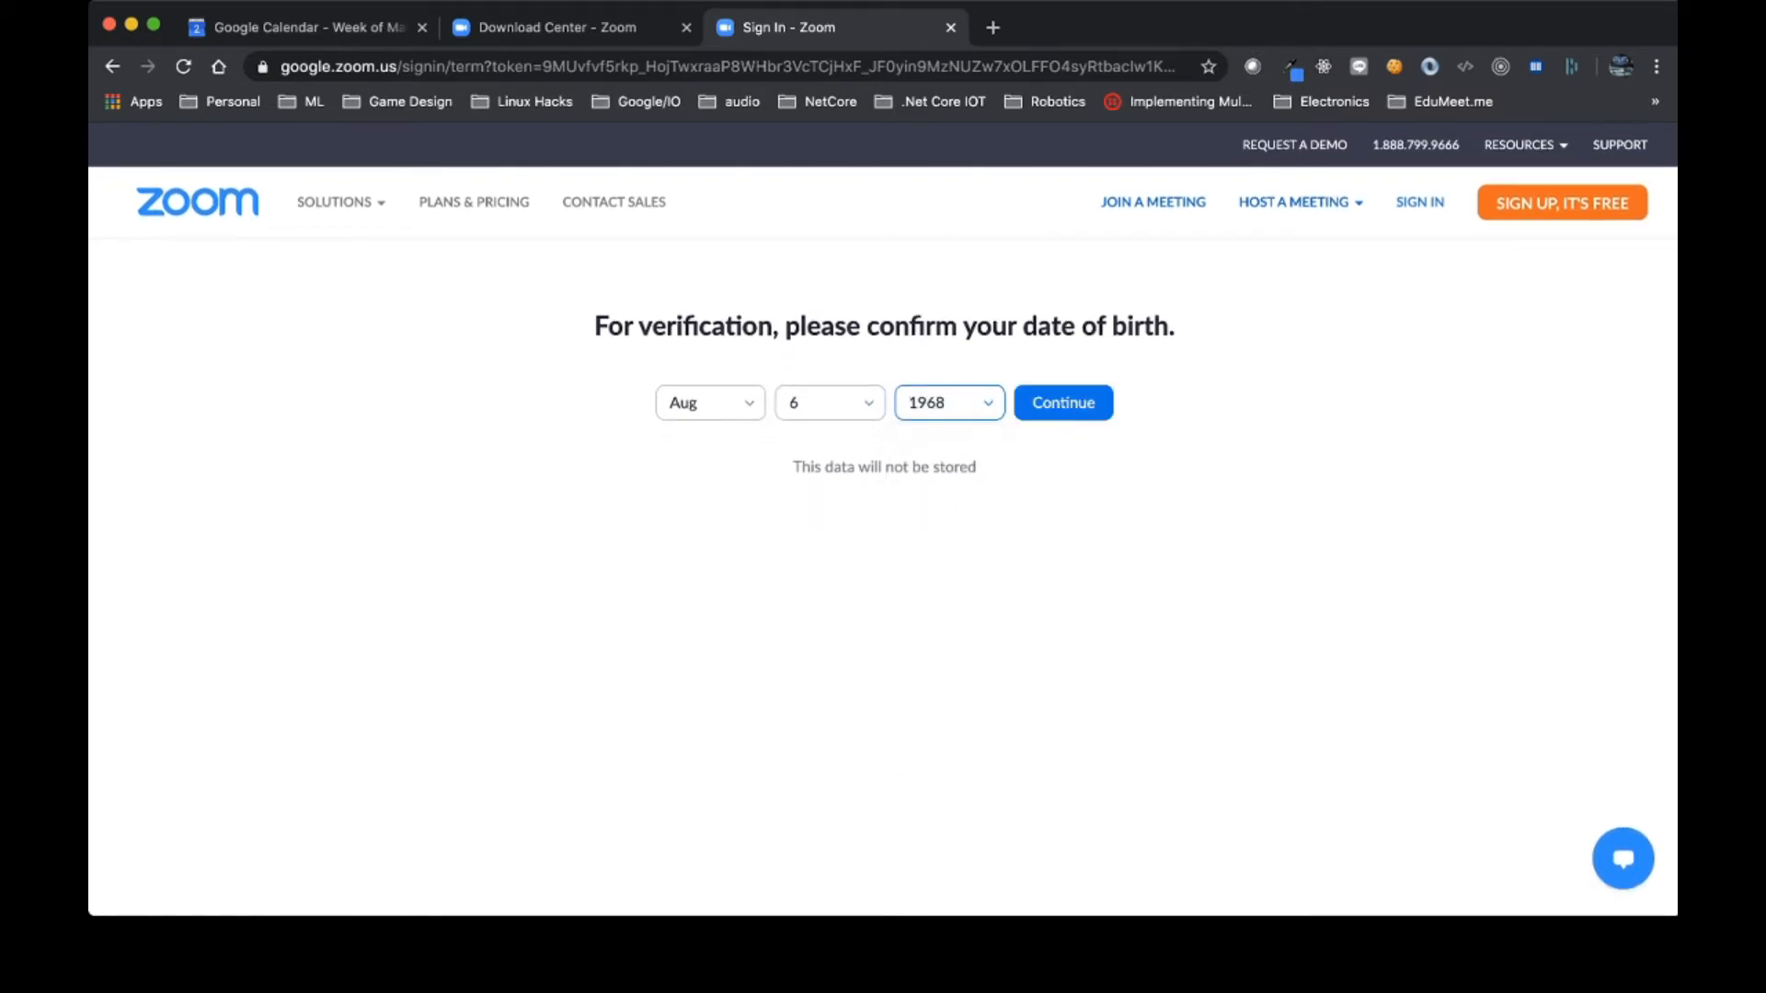
{"action": "left_click", "coordinate": [1063, 403]}
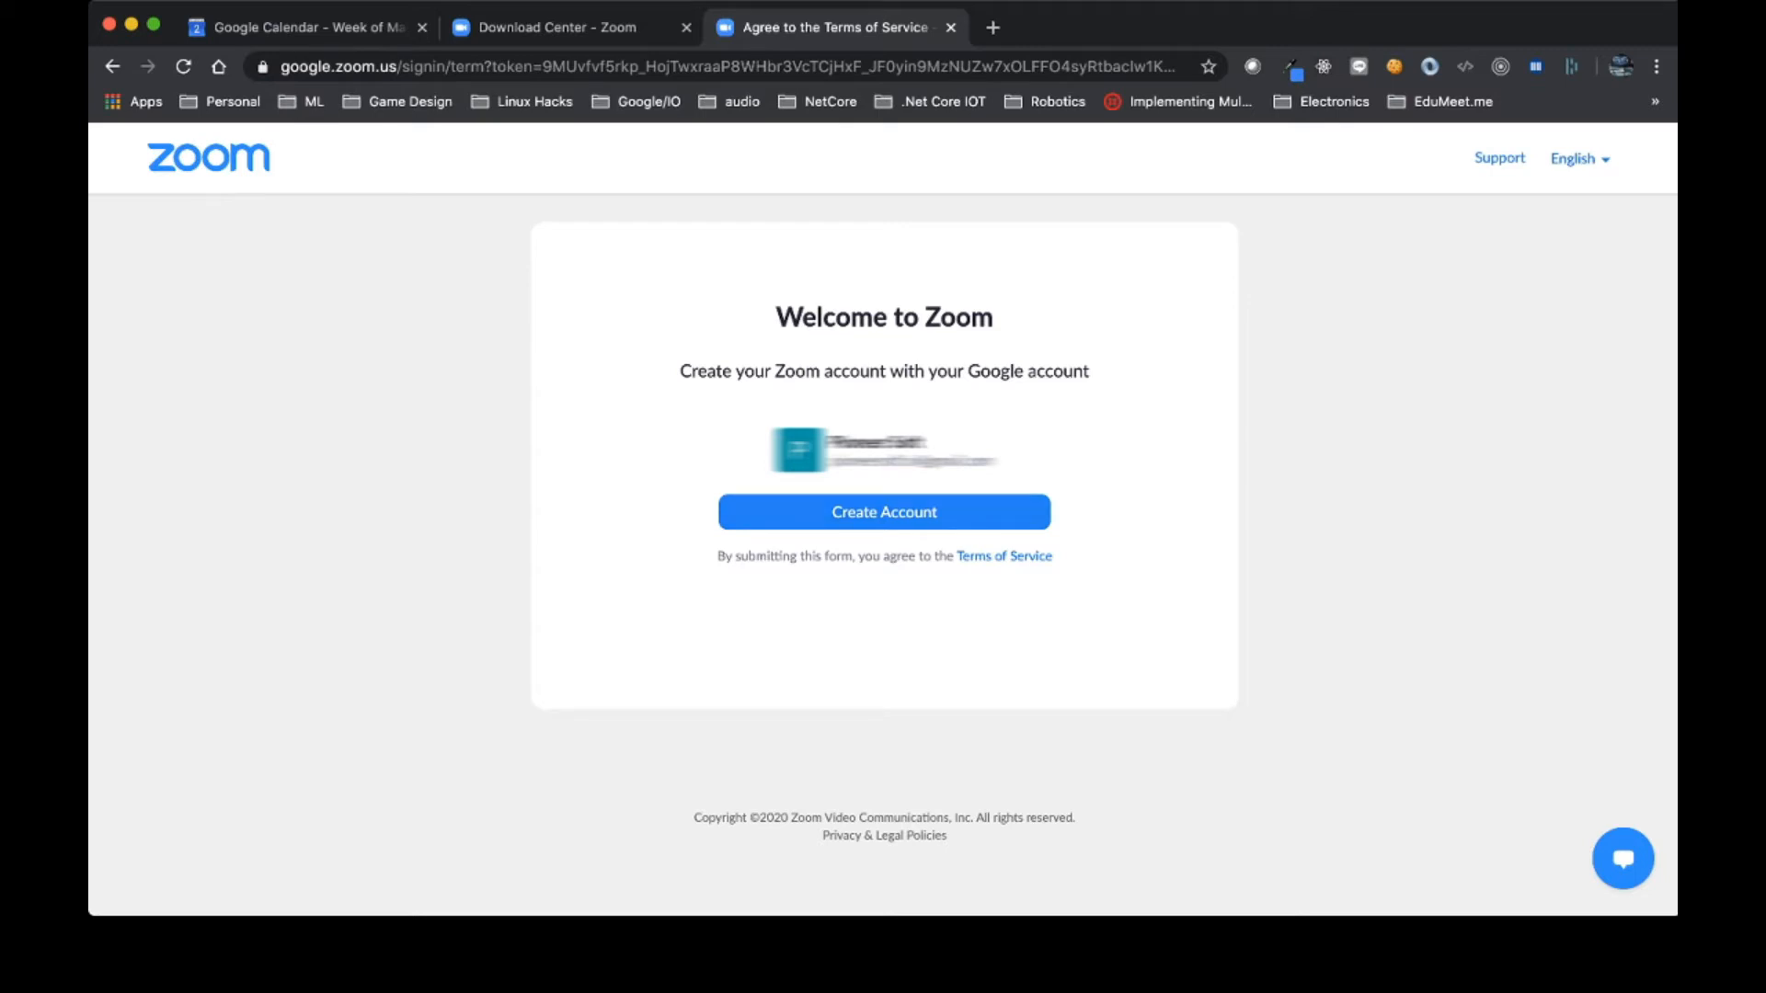
Step: Create the Zoom account on the Welcome to Zoom page using the Google account
{"action": "left_click", "coordinate": [884, 512]}
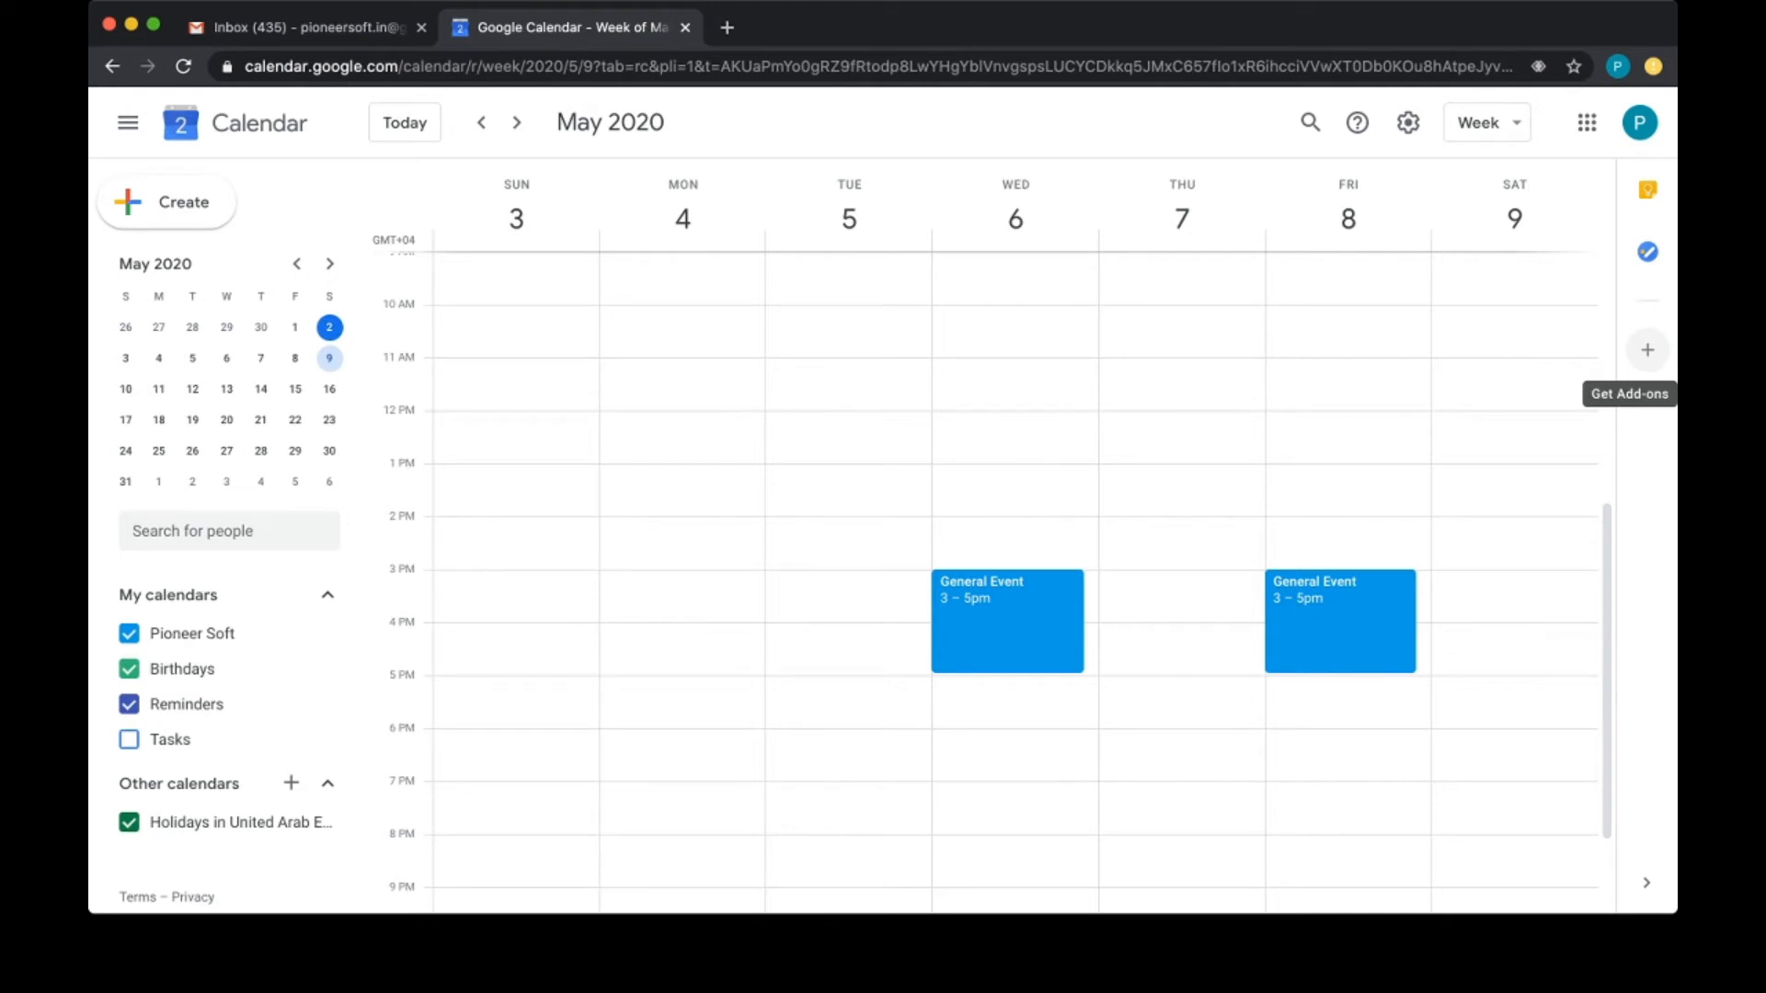
Step: Open the Zoom for GSuite add-on page from the G Suite Marketplace in Calendar's side panel
{"action": "left_click", "coordinate": [1647, 349]}
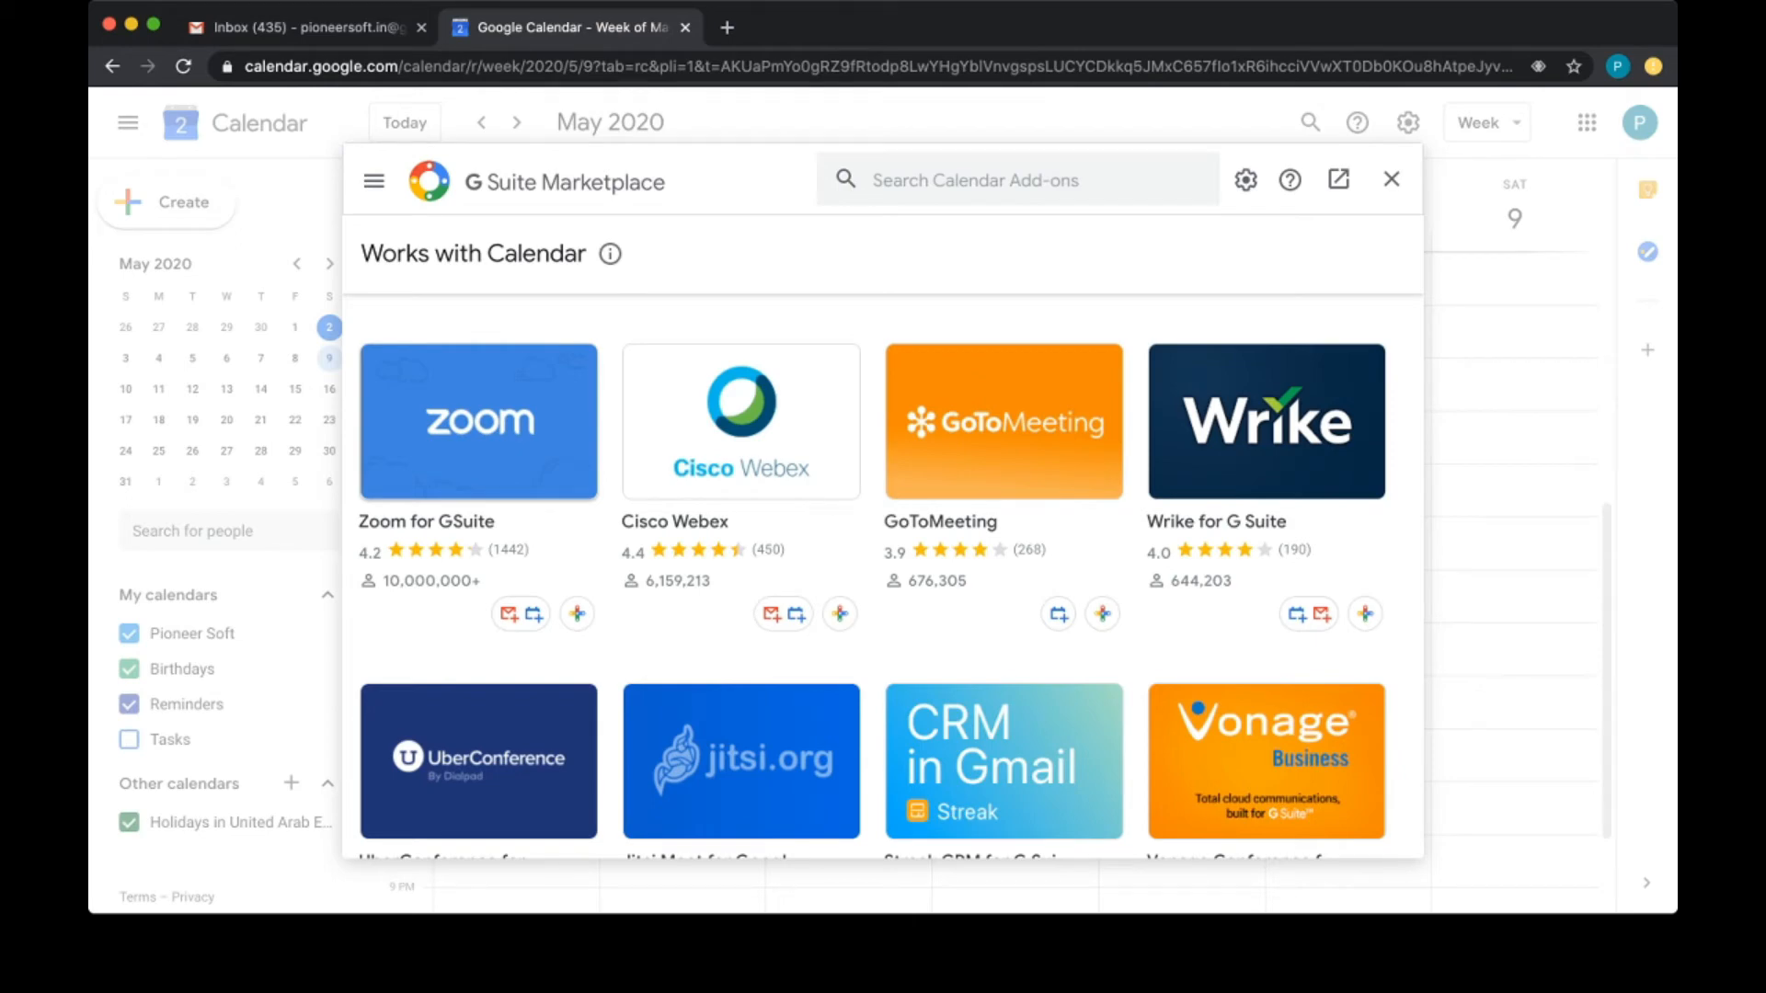
{"action": "left_click", "coordinate": [478, 422]}
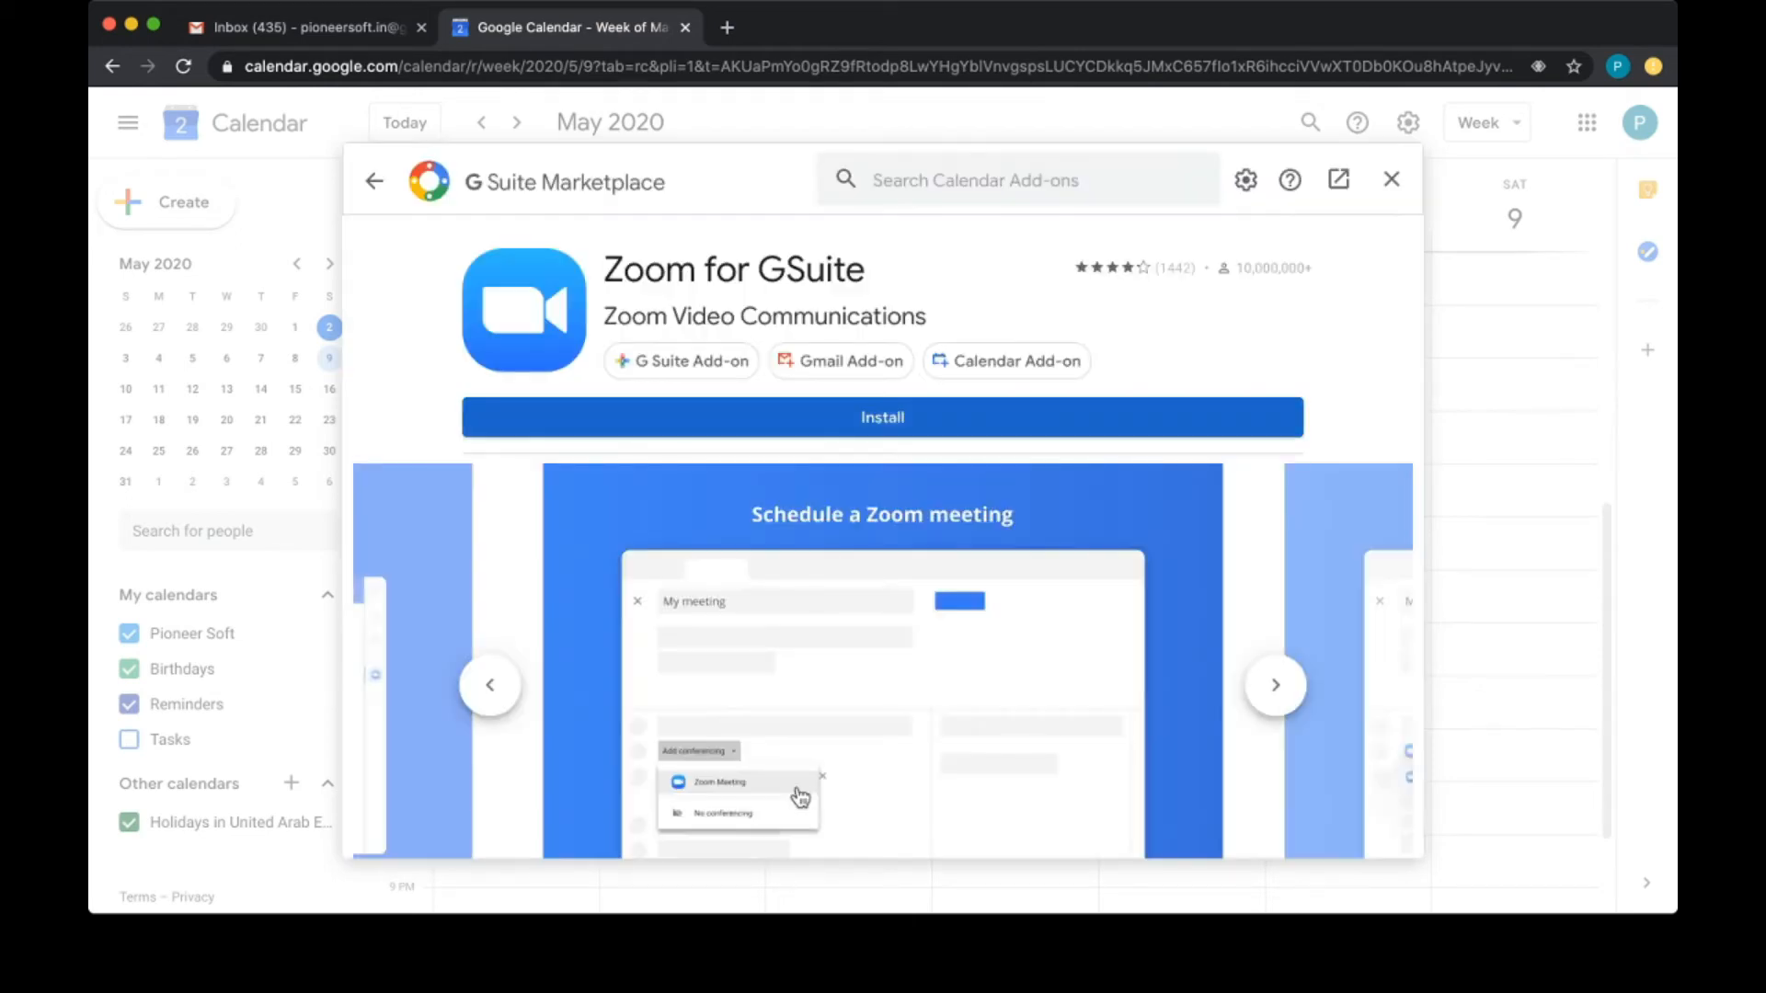
Step: Install Zoom for GSuite and grant its permissions until the installed confirmation appears
{"action": "left_click", "coordinate": [883, 417]}
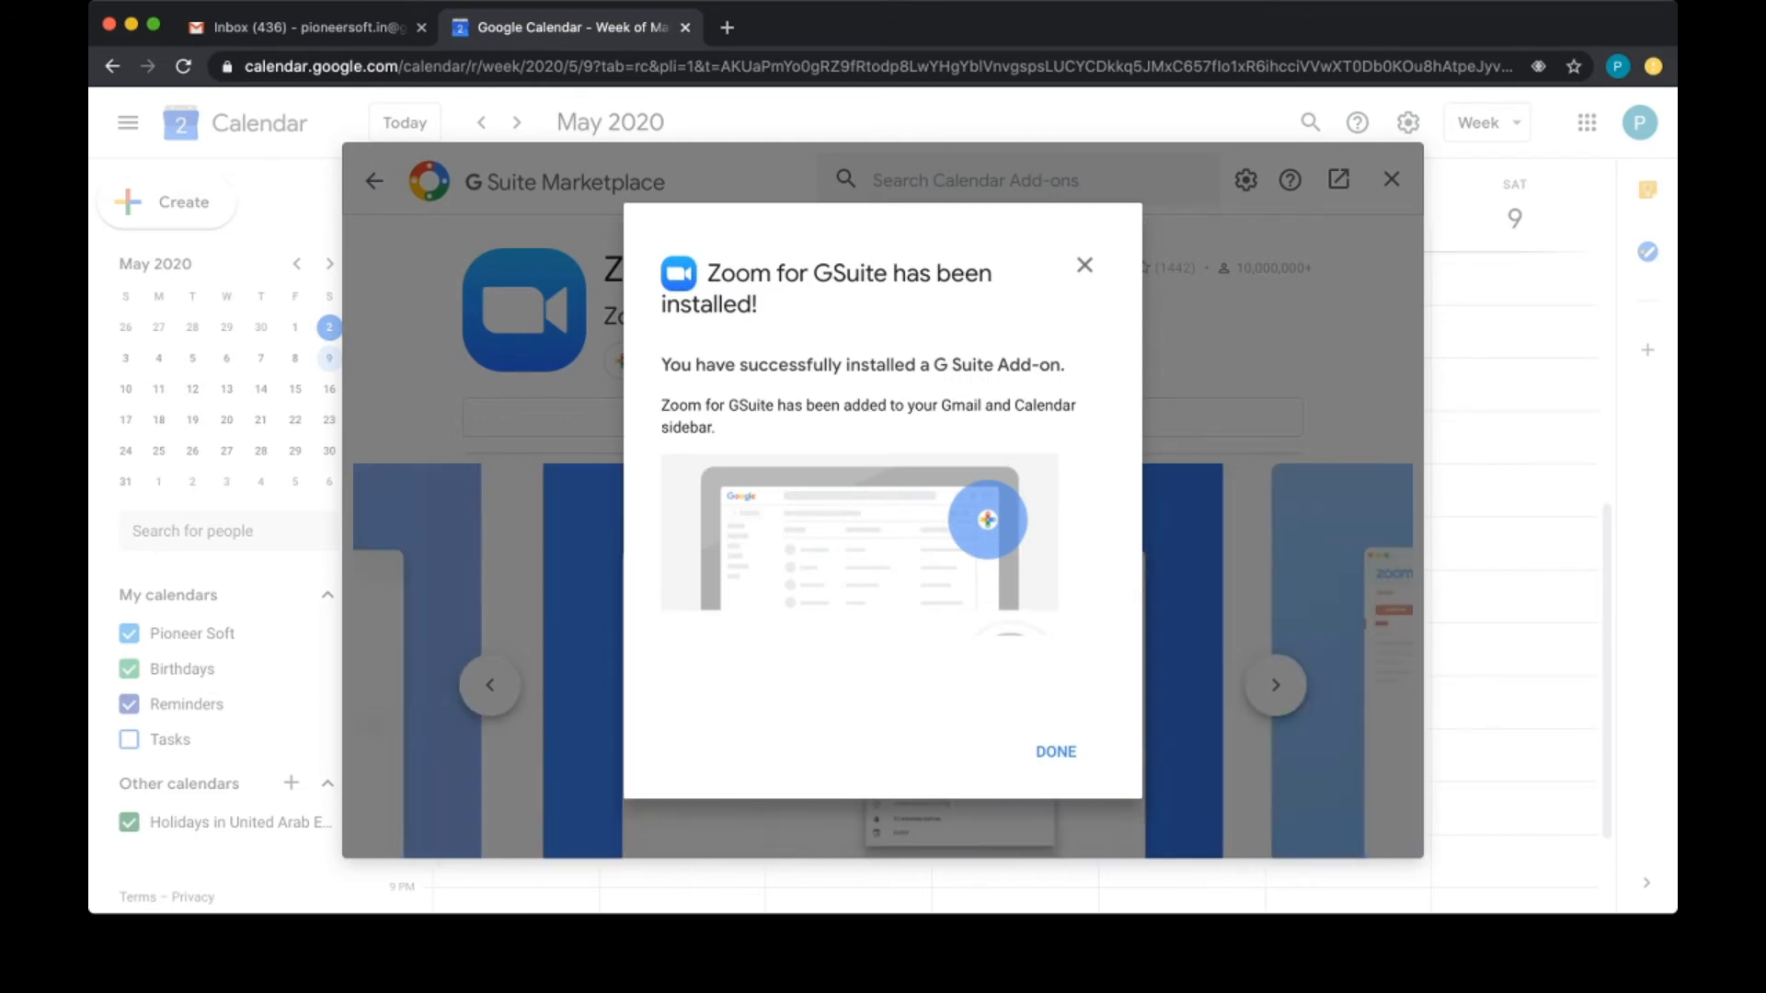
Step: Dismiss the Zoom for GSuite installed dialog and close the G Suite Marketplace
{"action": "left_click", "coordinate": [1056, 752]}
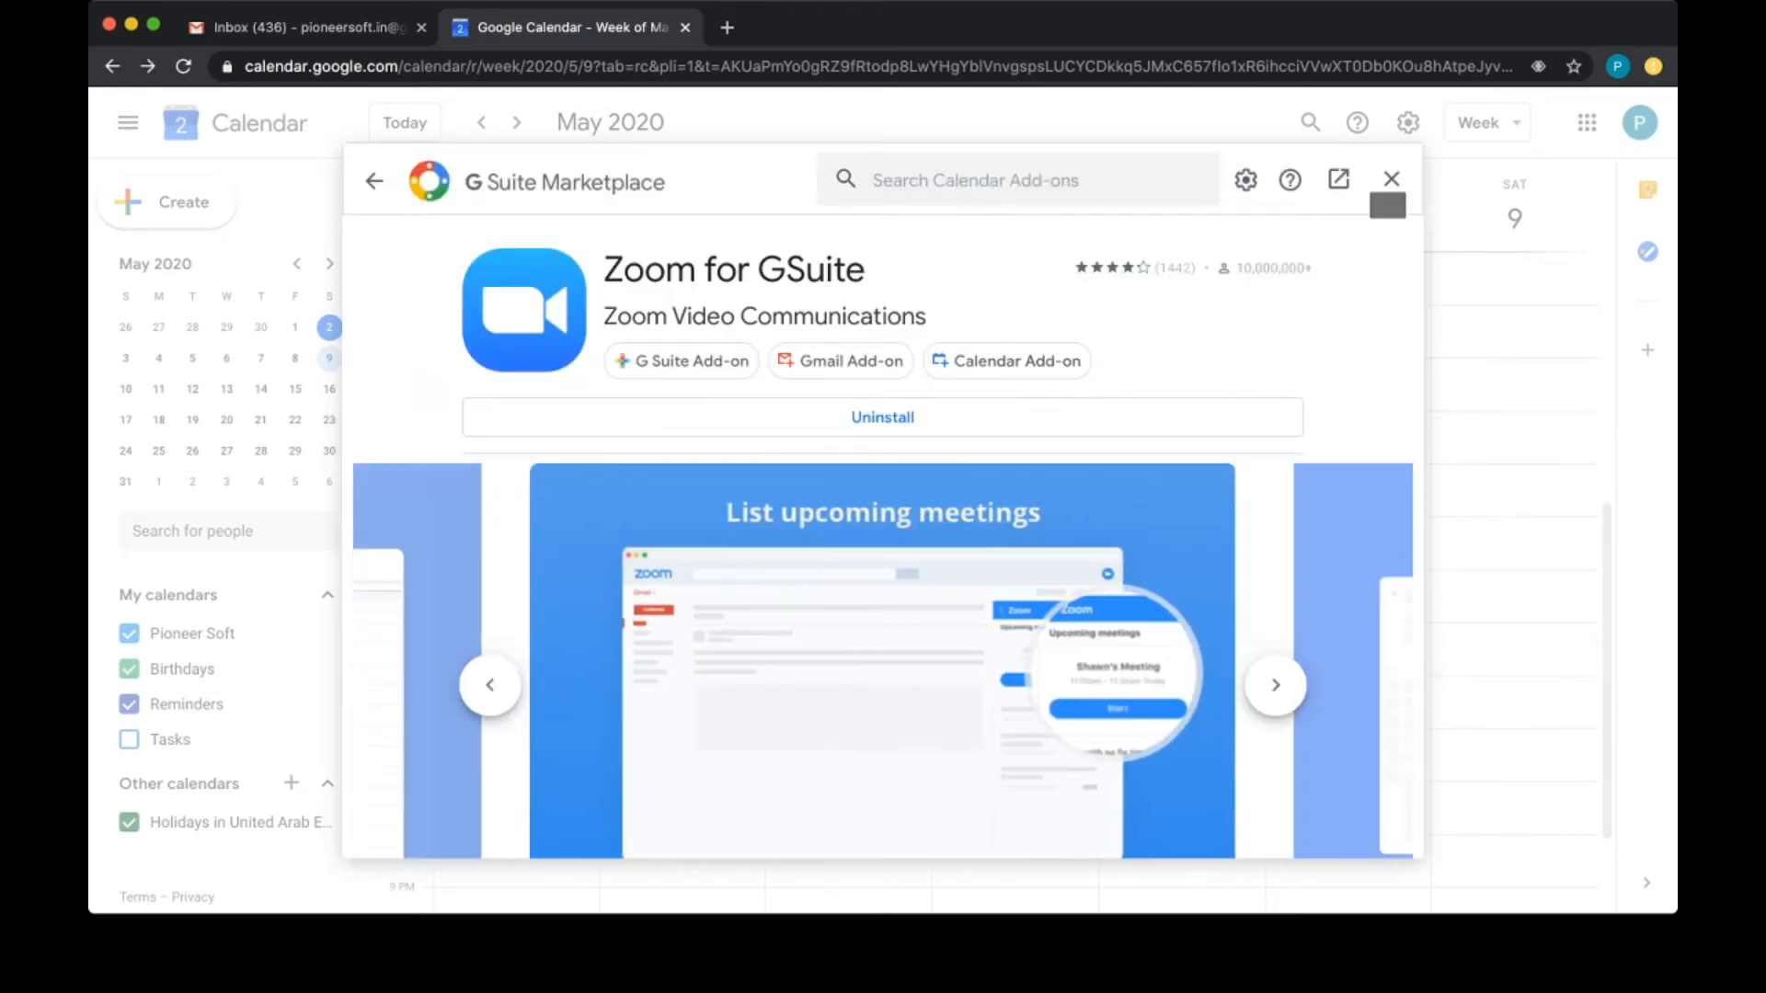
{"action": "left_click", "coordinate": [1392, 179]}
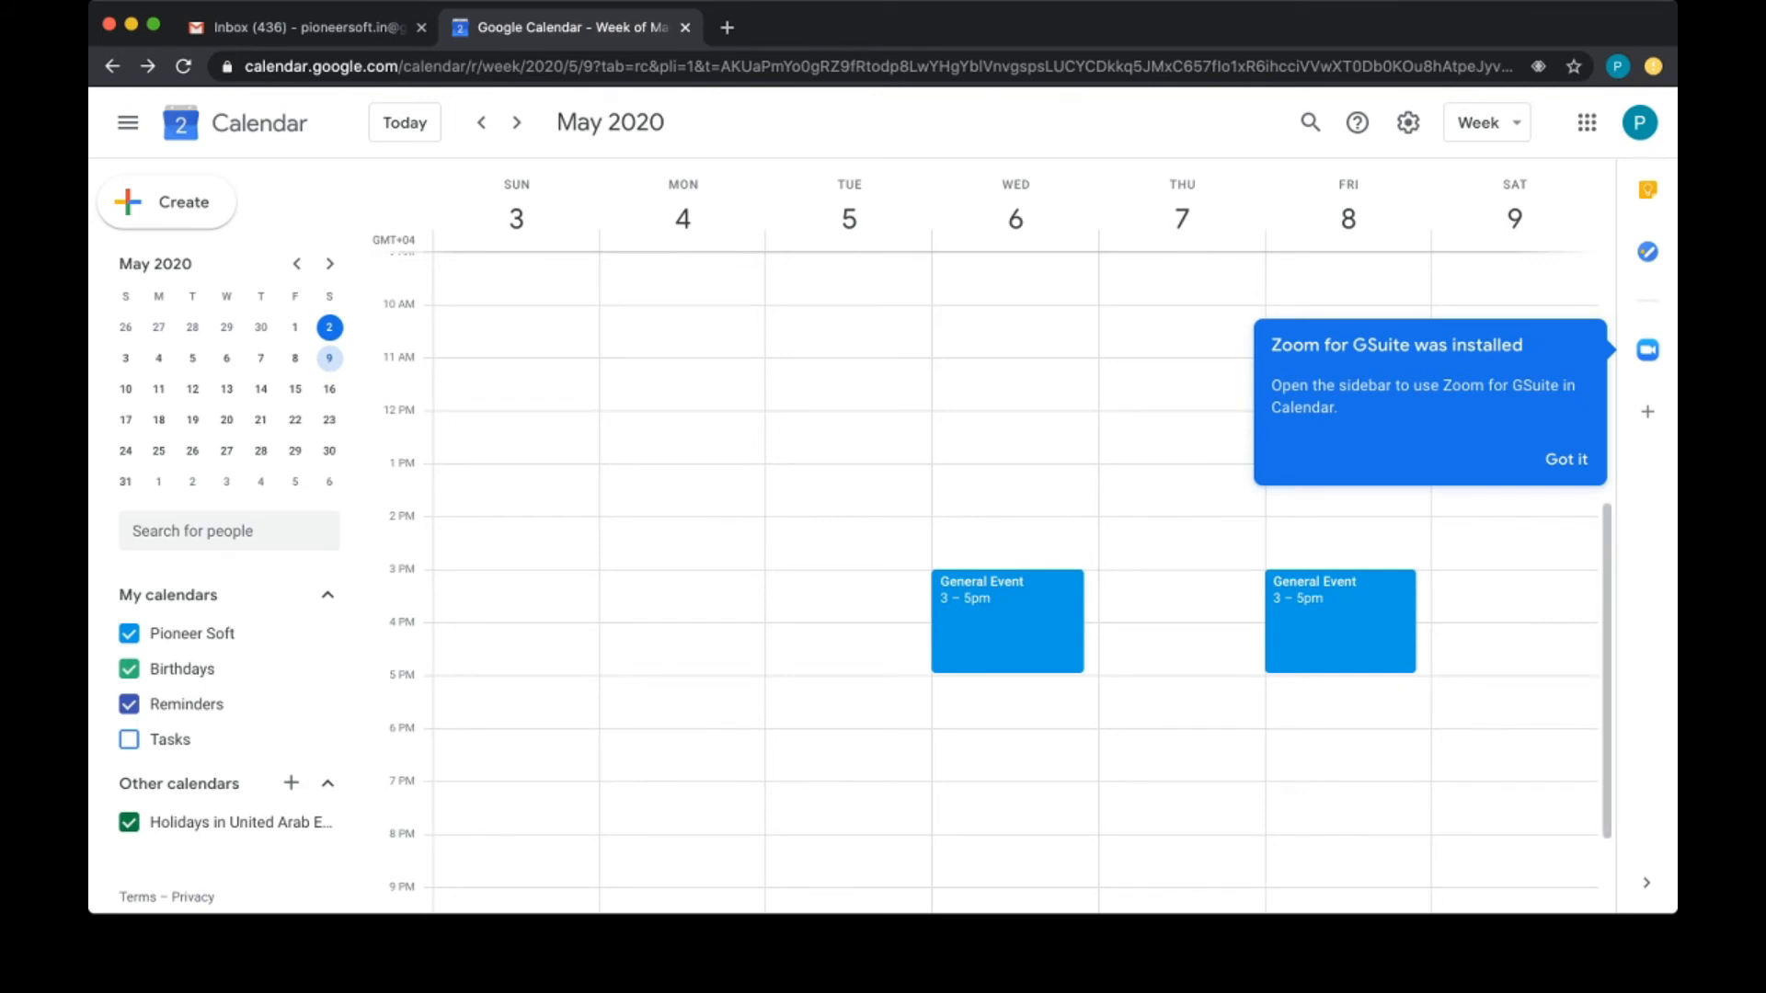
Step: Start editing Wednesday's General Event and choose 'Ask me later' on the notifications prompt
{"action": "left_click", "coordinate": [1007, 622]}
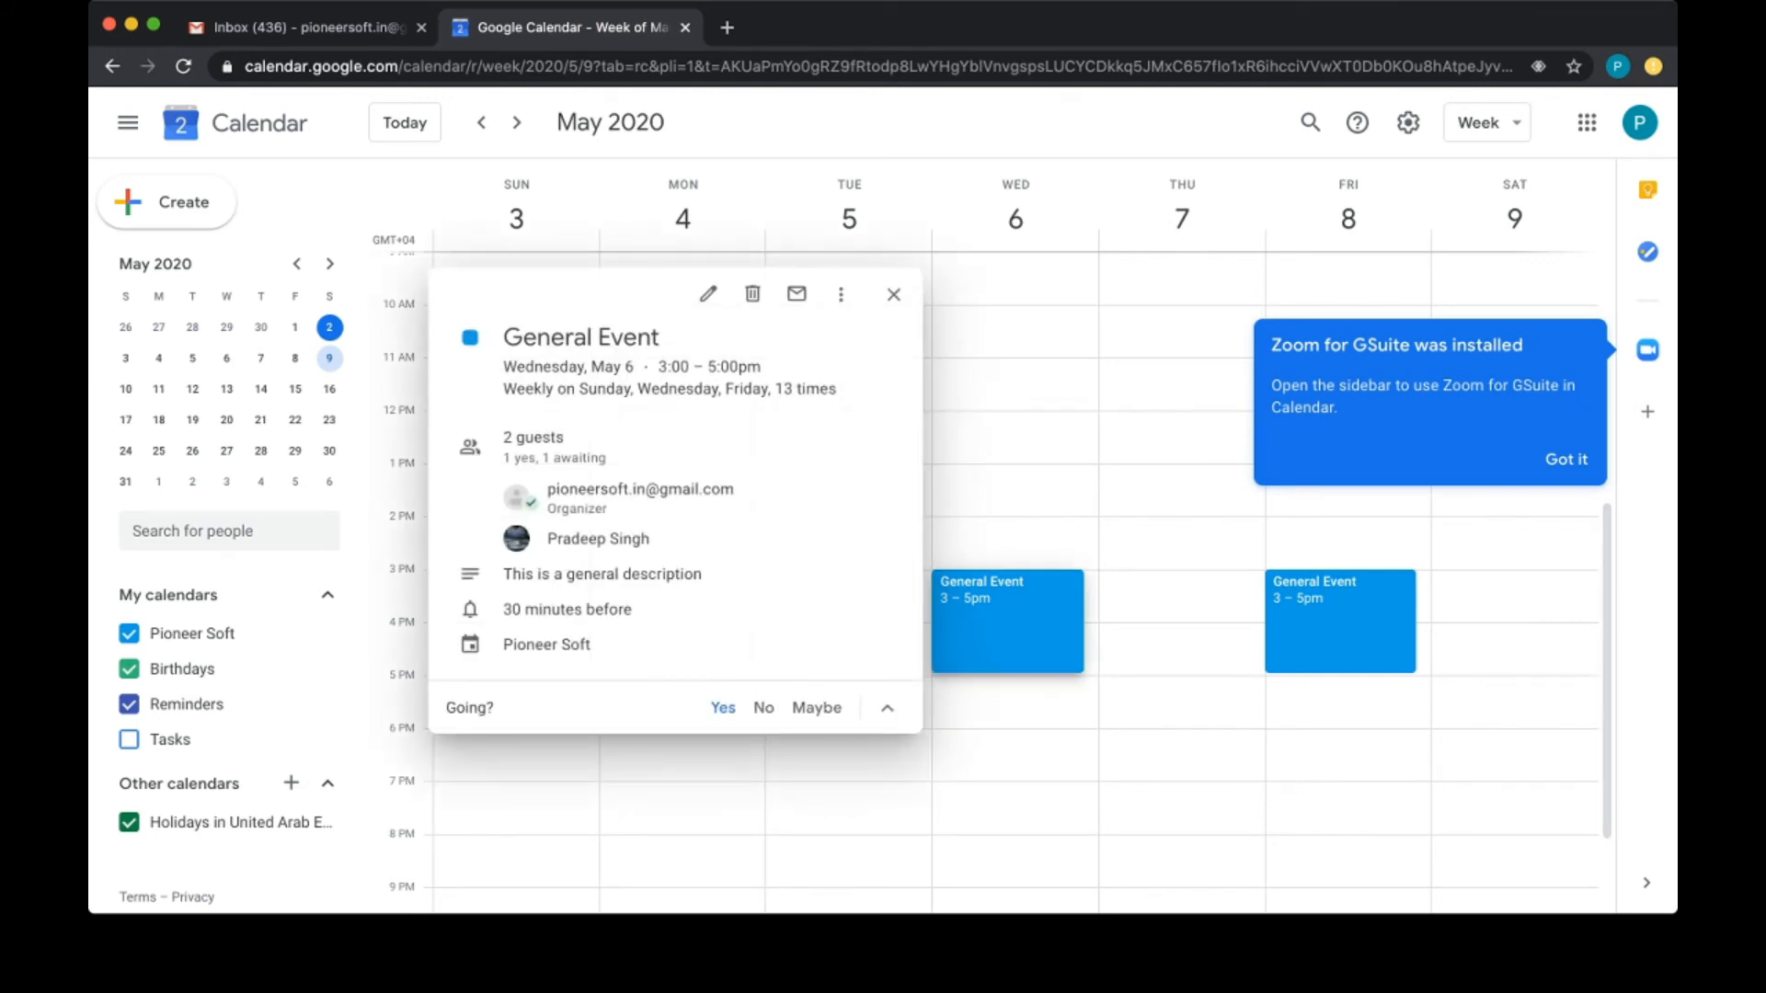
{"action": "left_click", "coordinate": [708, 295]}
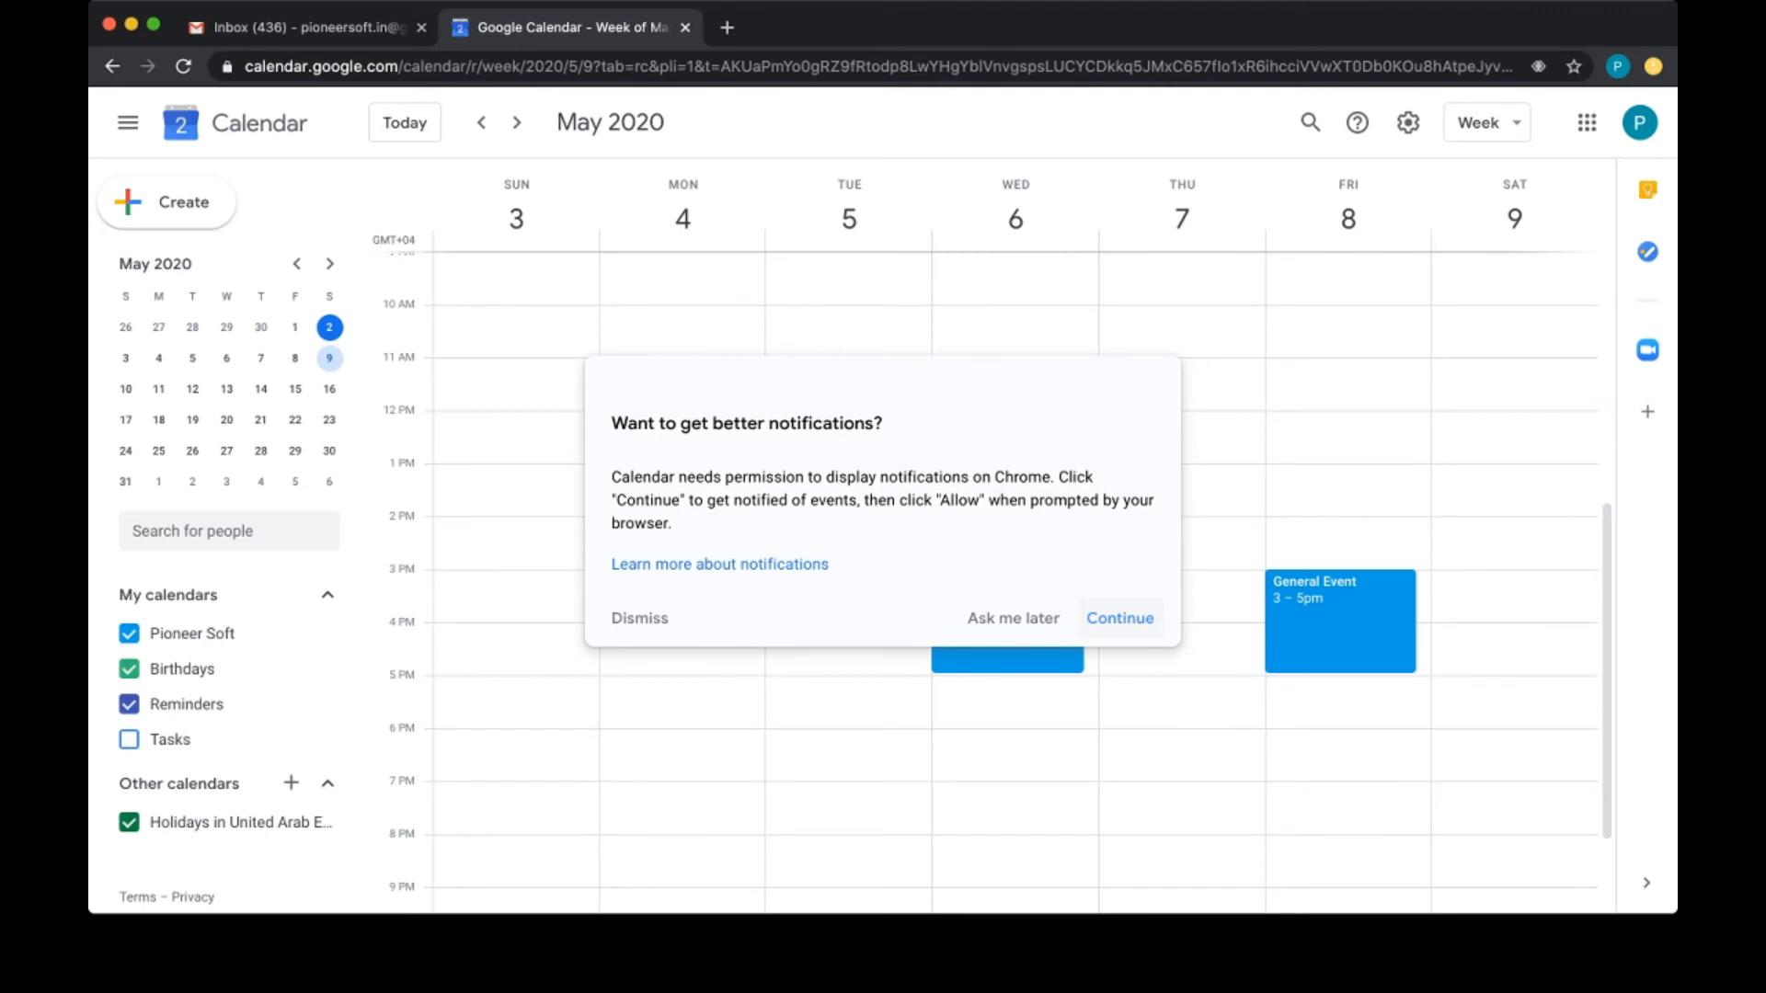
{"action": "left_click", "coordinate": [1013, 618]}
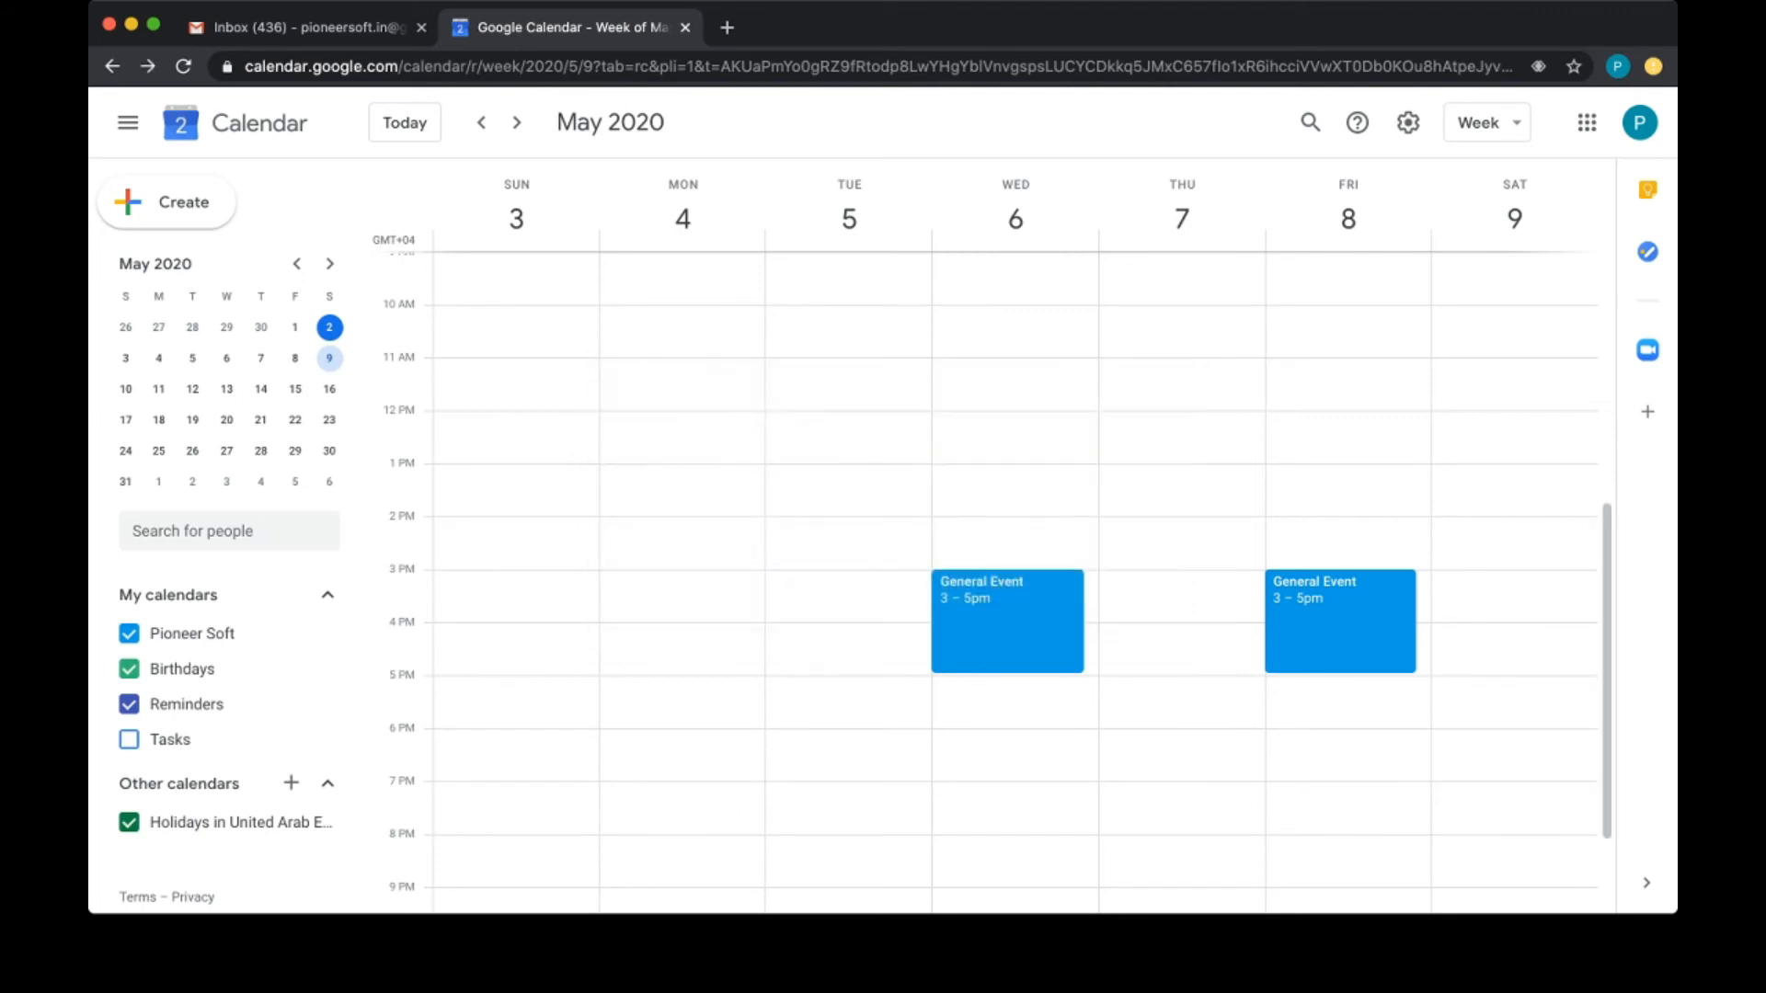
Step: Add Zoom Meeting conferencing to Wednesday's recurring General Event in the full editor
{"action": "left_click", "coordinate": [1010, 620]}
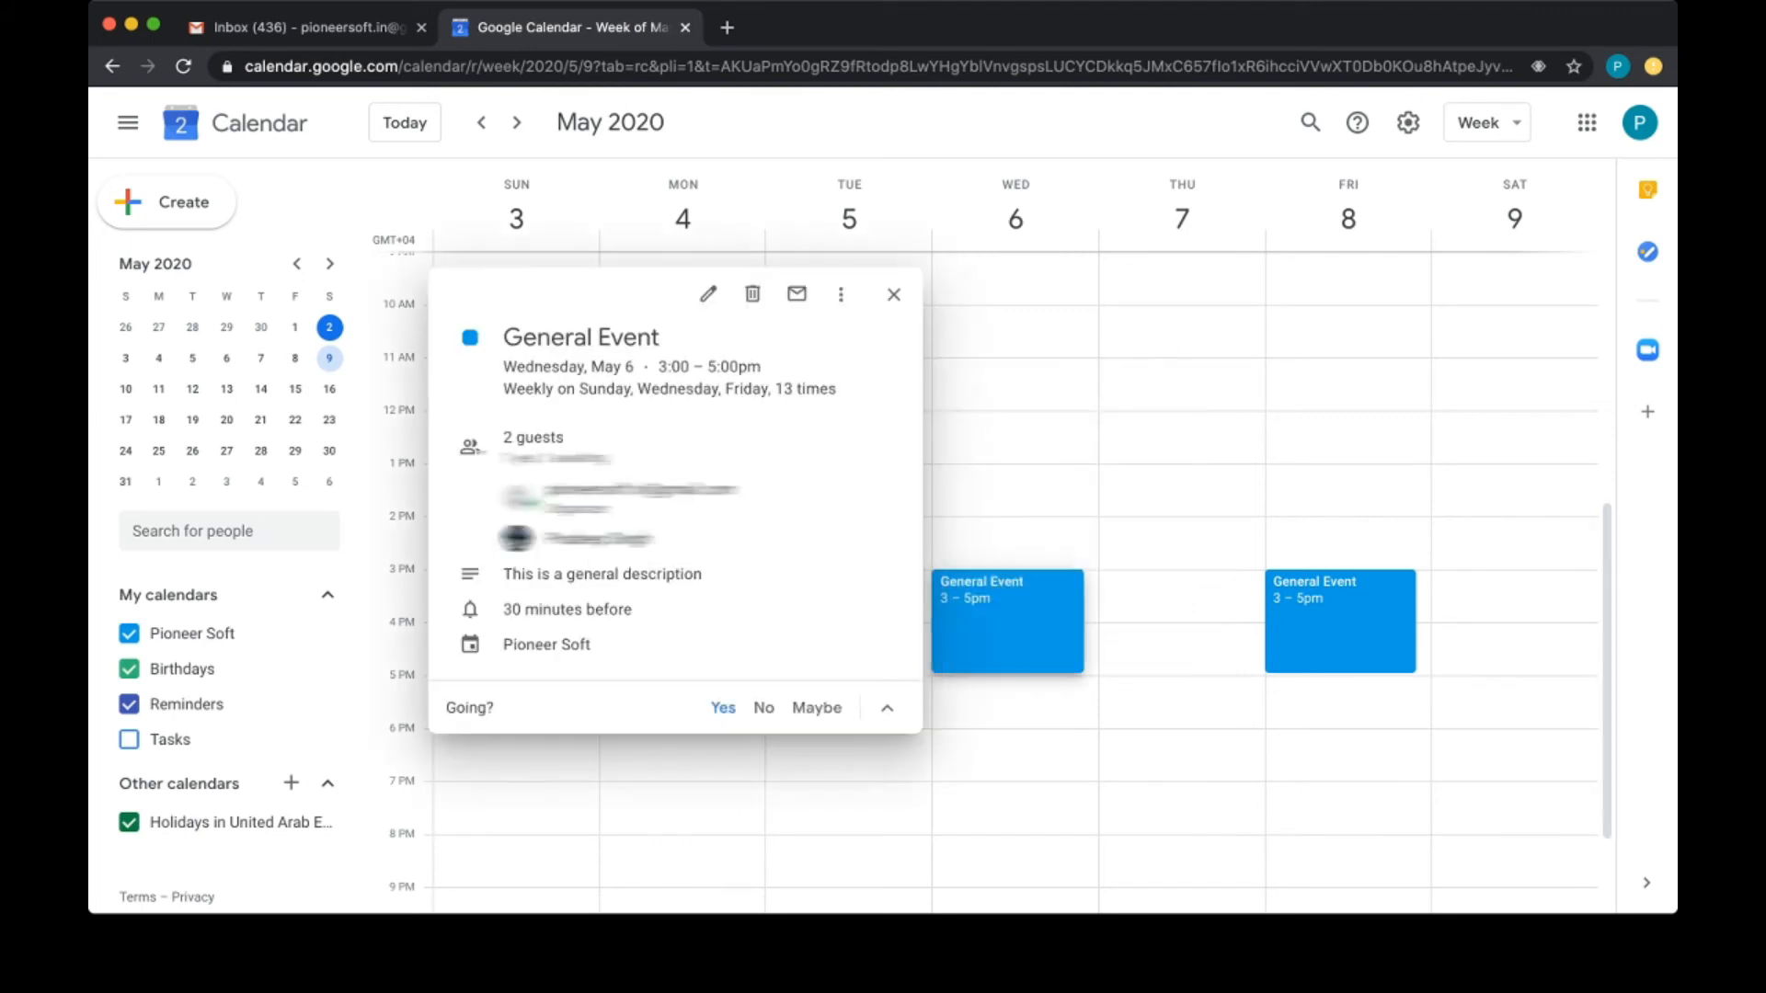
{"action": "left_click", "coordinate": [708, 294]}
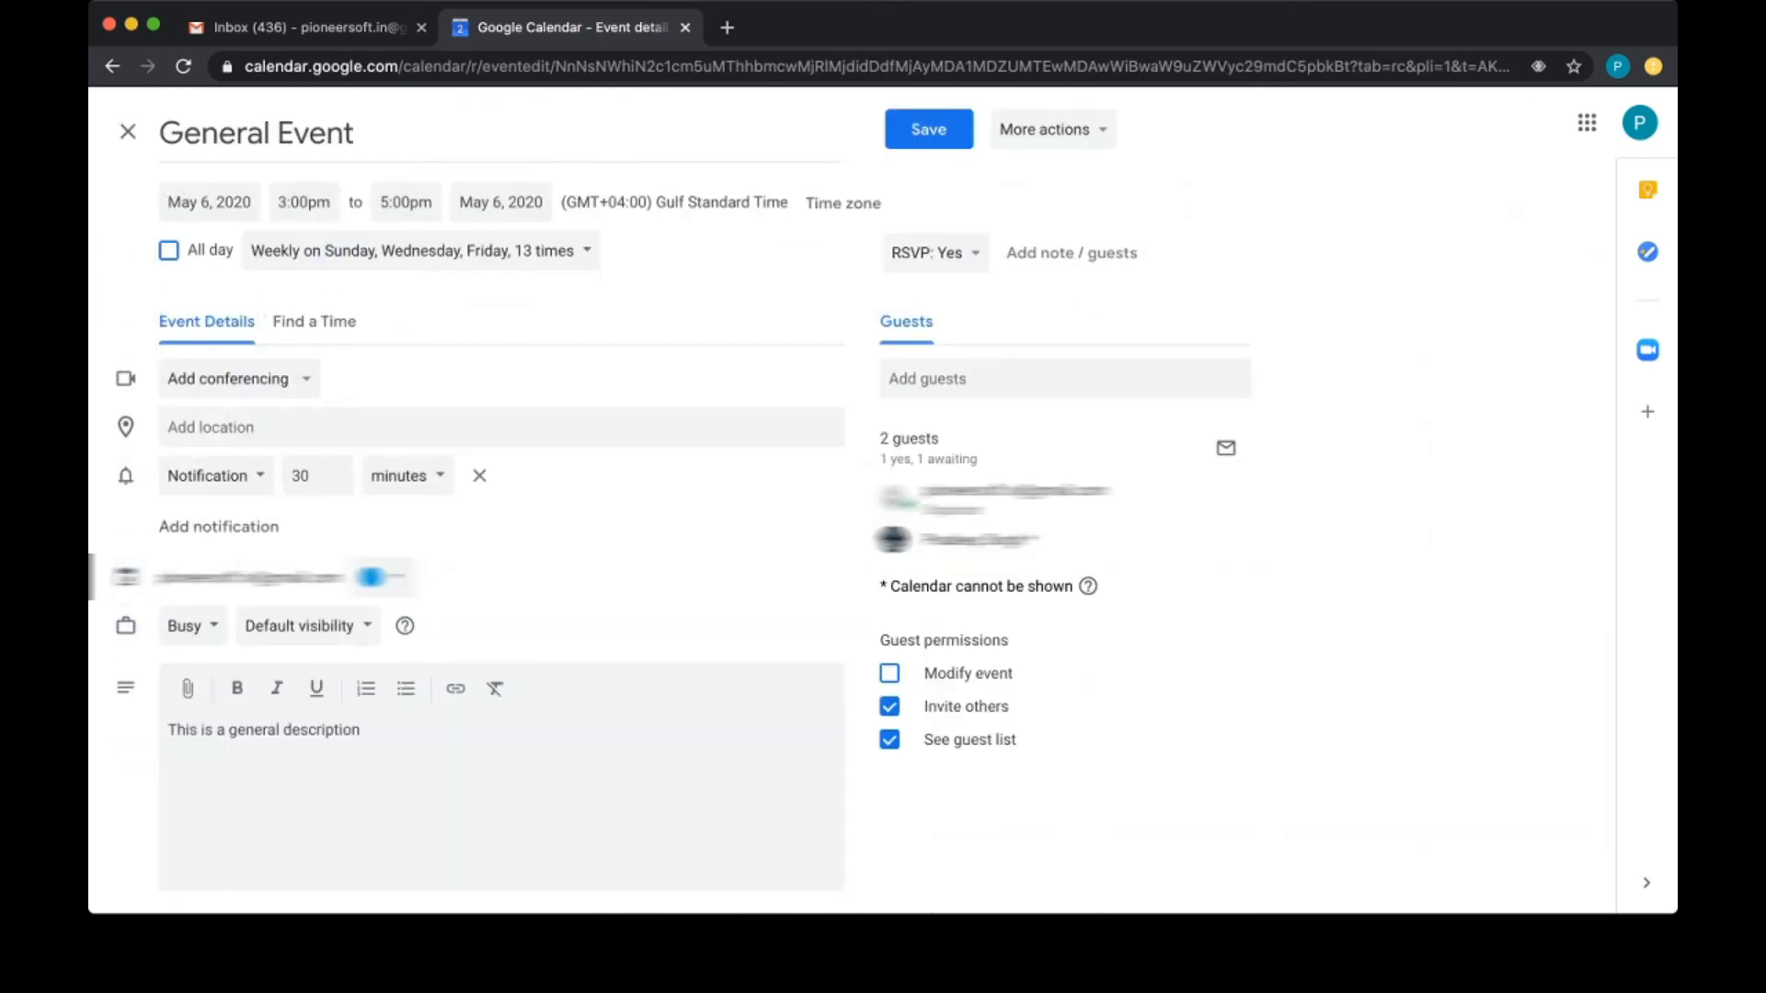
{"action": "left_click", "coordinate": [287, 379]}
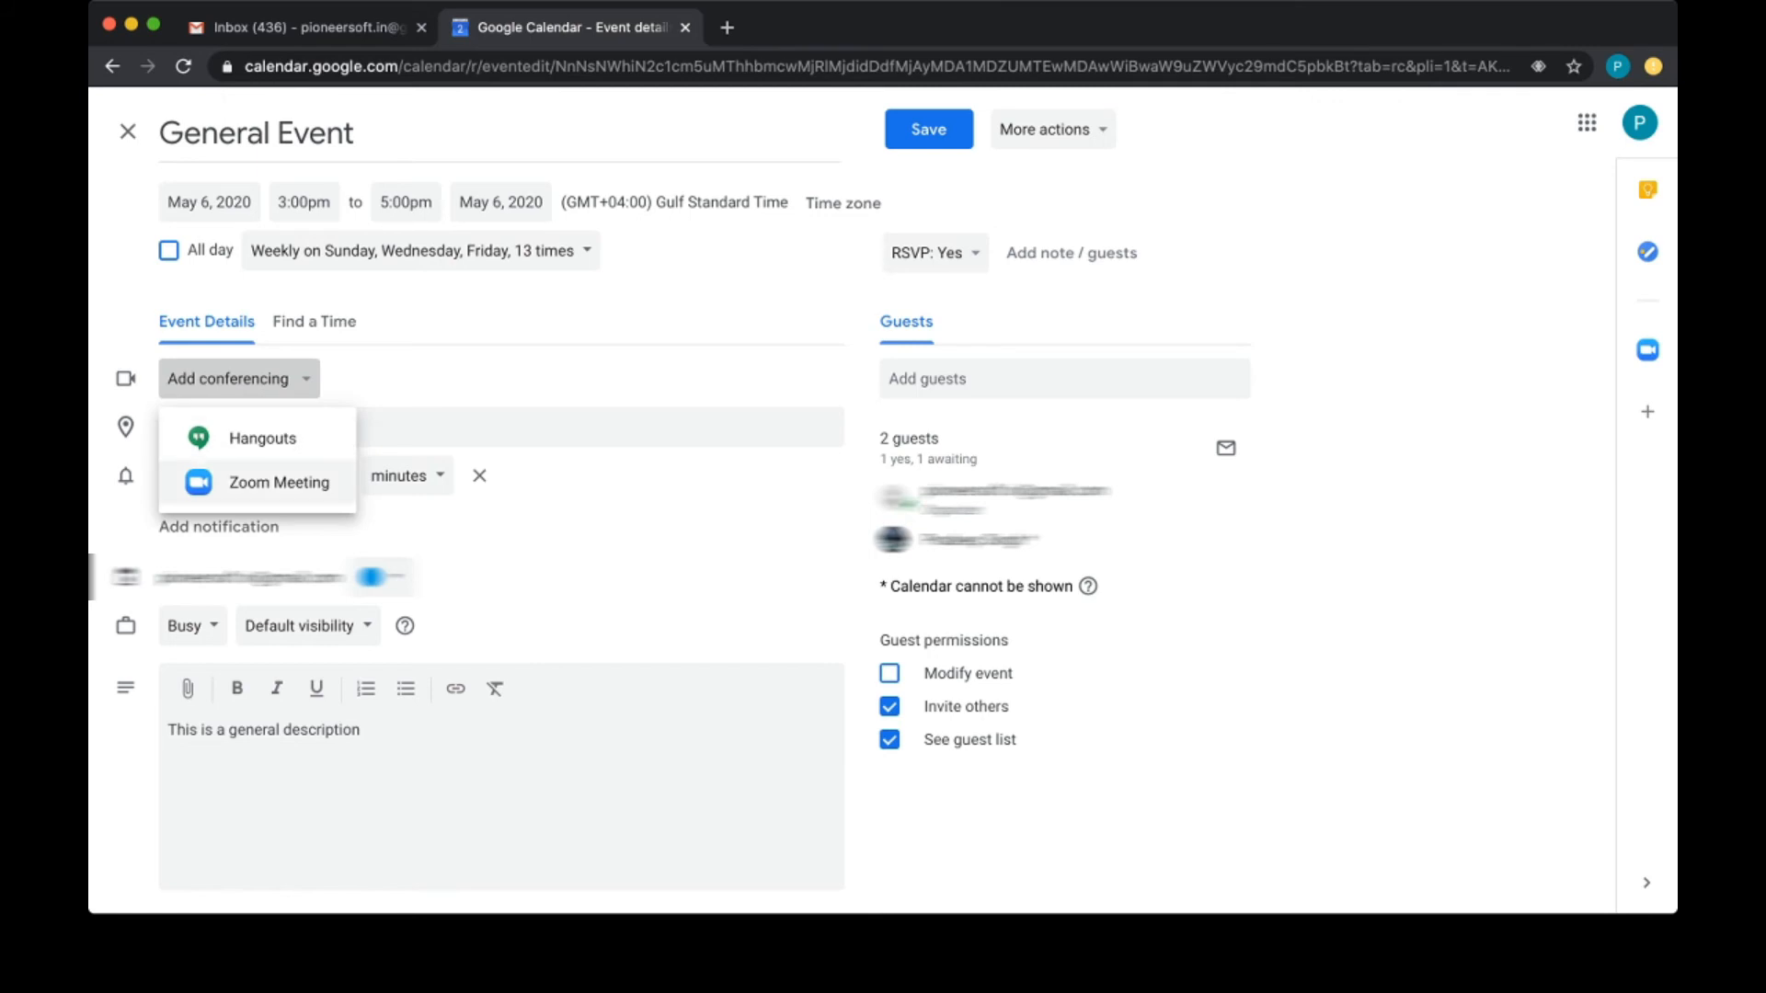
{"action": "left_click", "coordinate": [279, 482]}
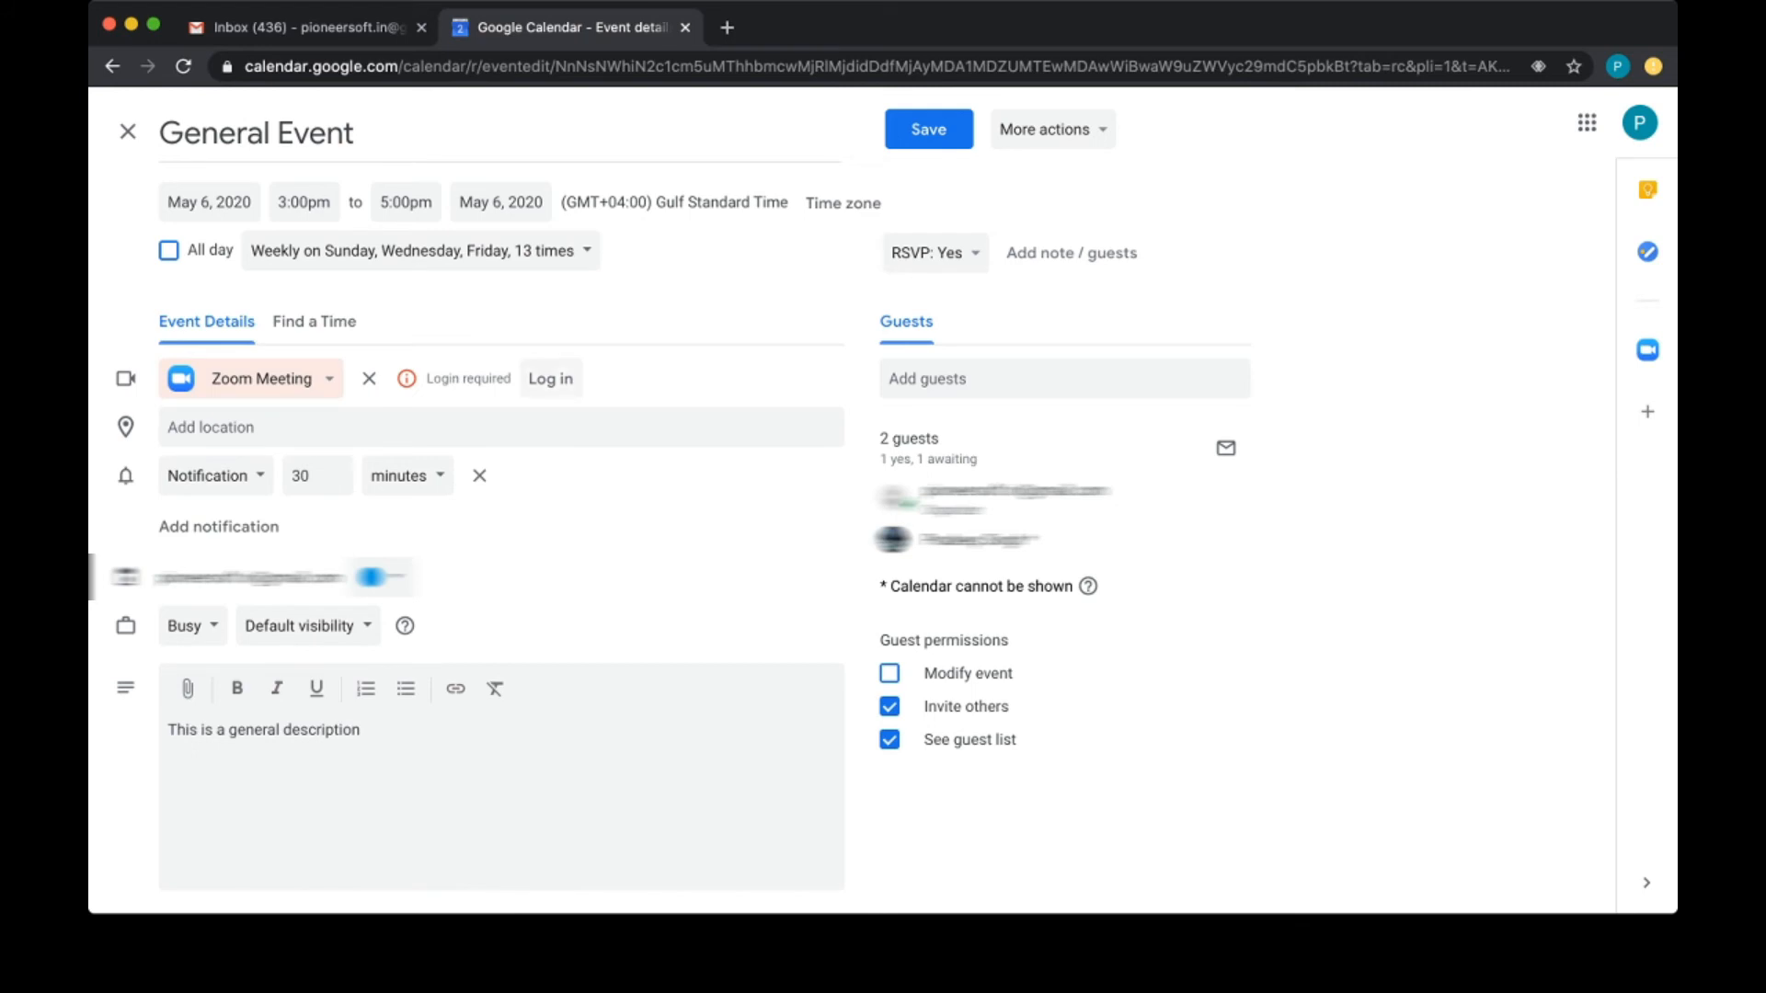
Step: Log in to Zoom so the General Event gets its join link, meeting ID and password
{"action": "left_click", "coordinate": [550, 379]}
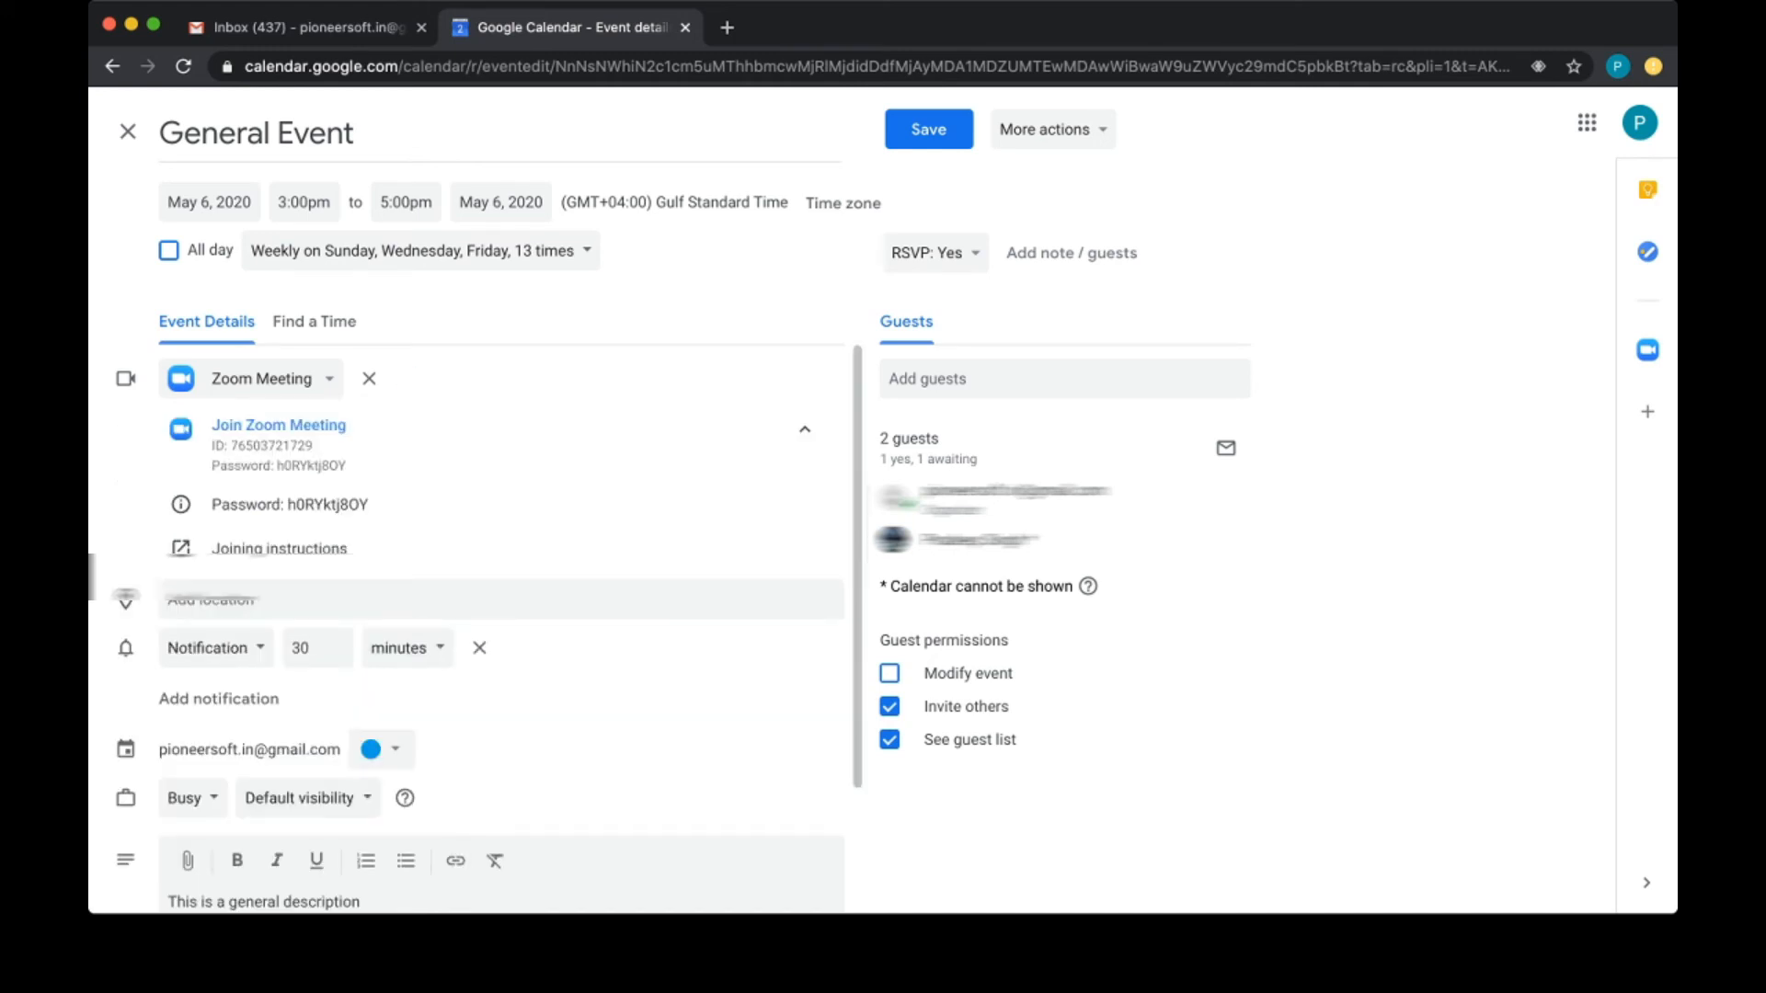
{"action": "scroll", "coordinate": [501, 629], "scroll_direction": "down", "scroll_amount": 2}
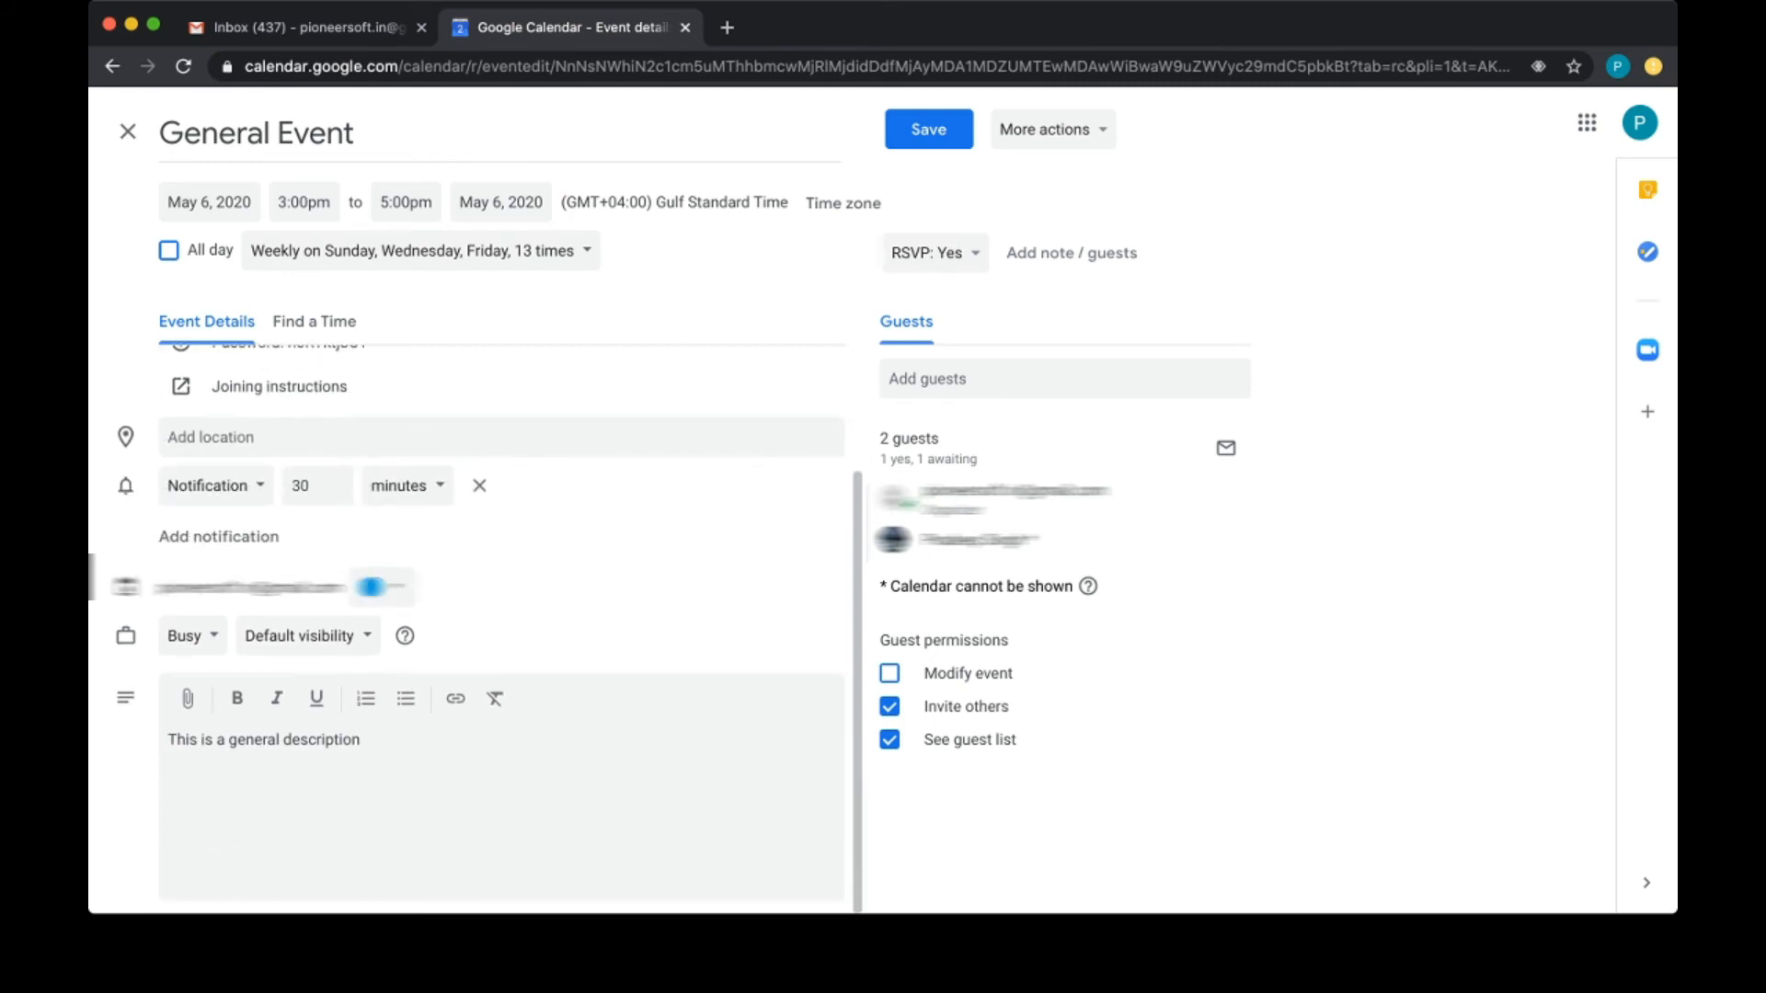
{"action": "scroll", "coordinate": [501, 629], "scroll_direction": "up", "scroll_amount": 2}
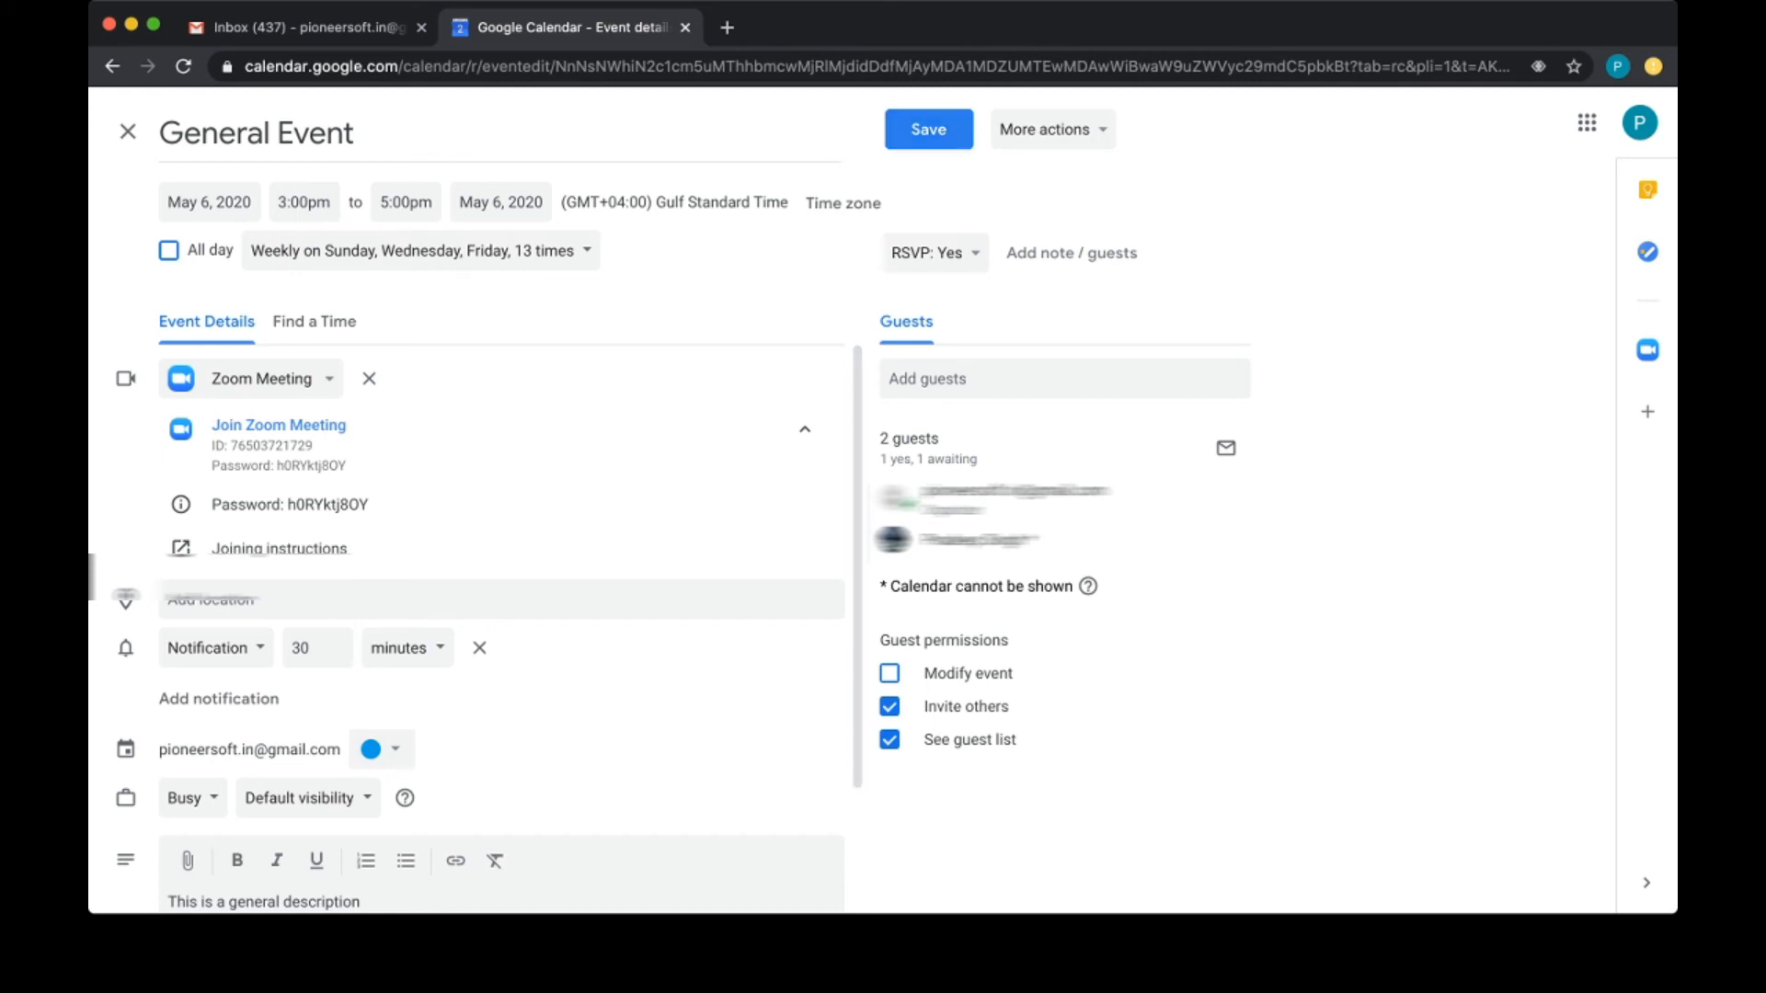
Step: Save the General Event for 'This and following events' and send update emails to guests
{"action": "left_click", "coordinate": [928, 129]}
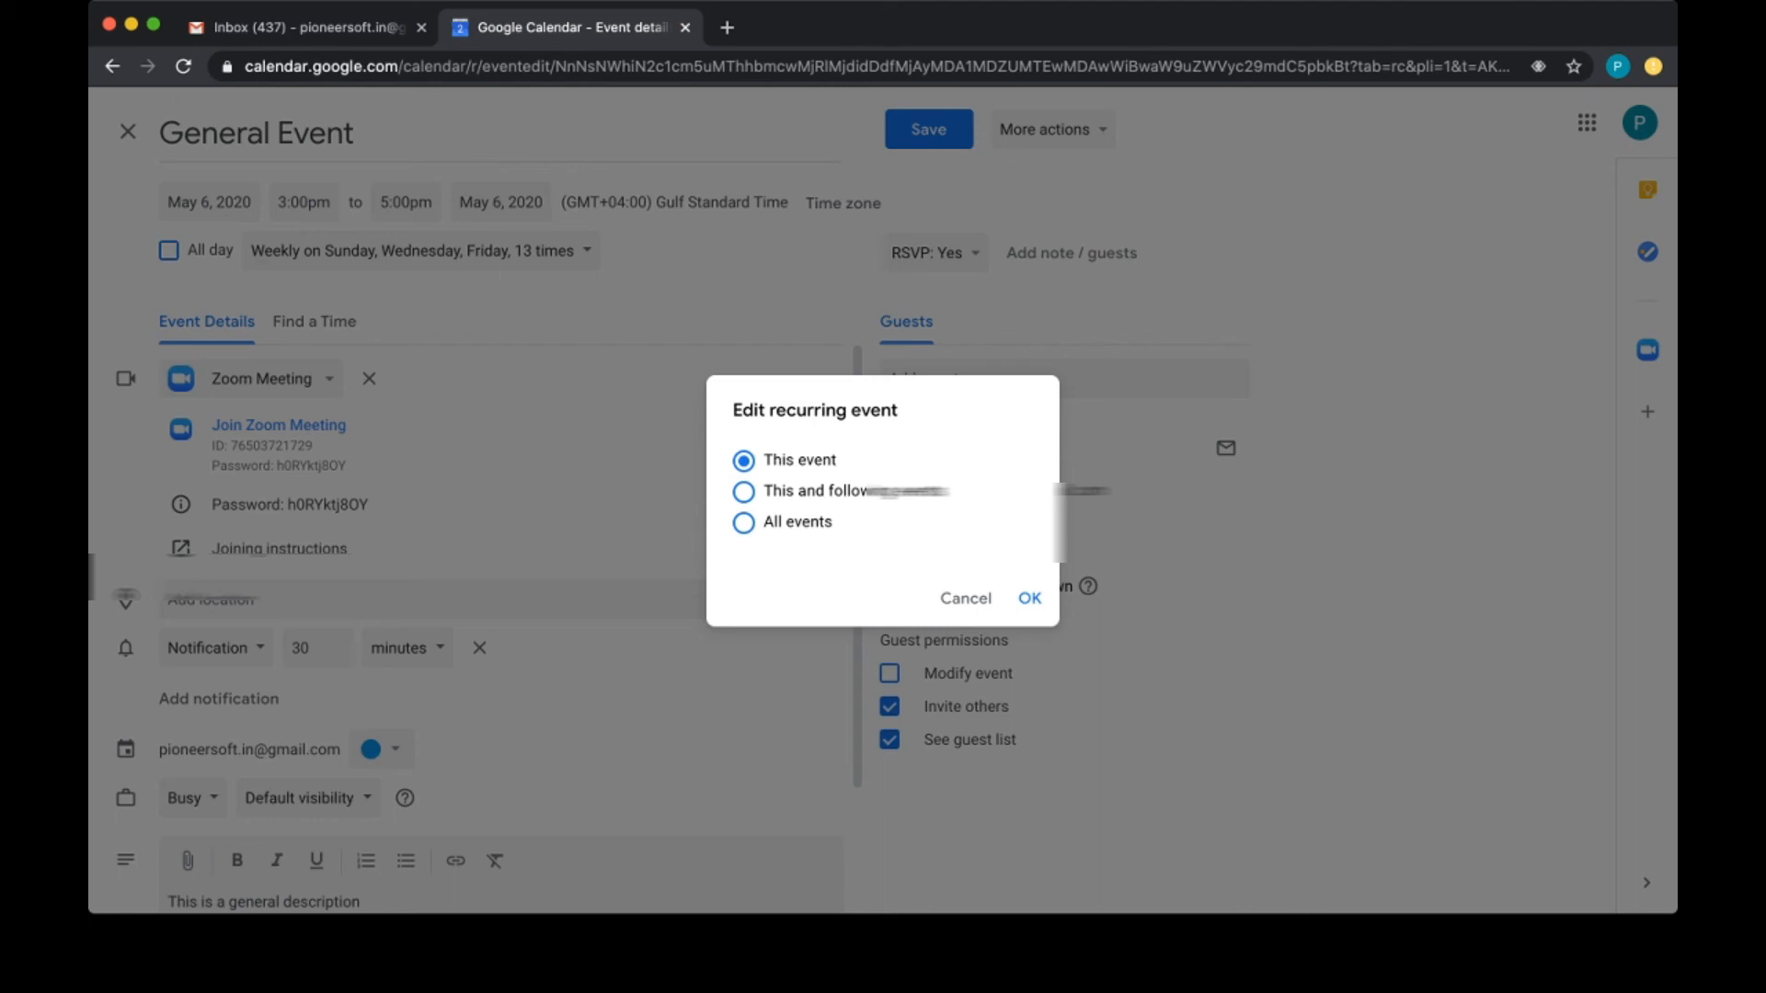
{"action": "left_click", "coordinate": [743, 492]}
{"action": "left_click", "coordinate": [1030, 598]}
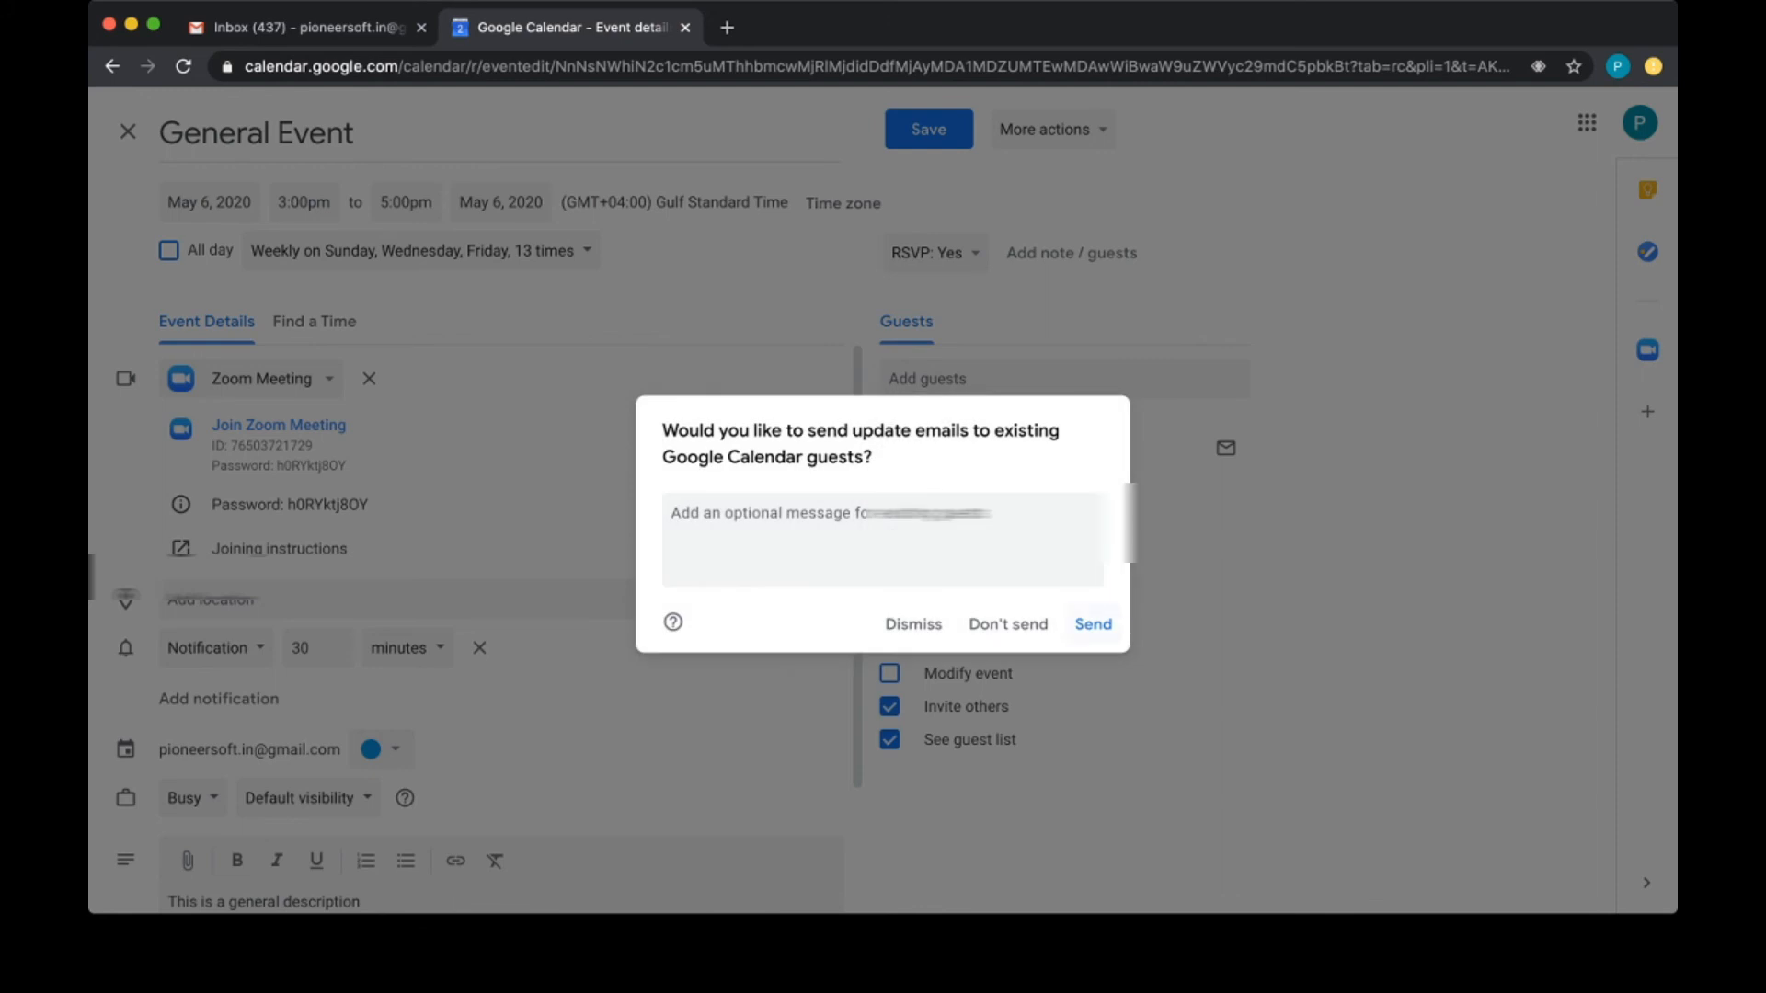
{"action": "left_click", "coordinate": [1093, 623]}
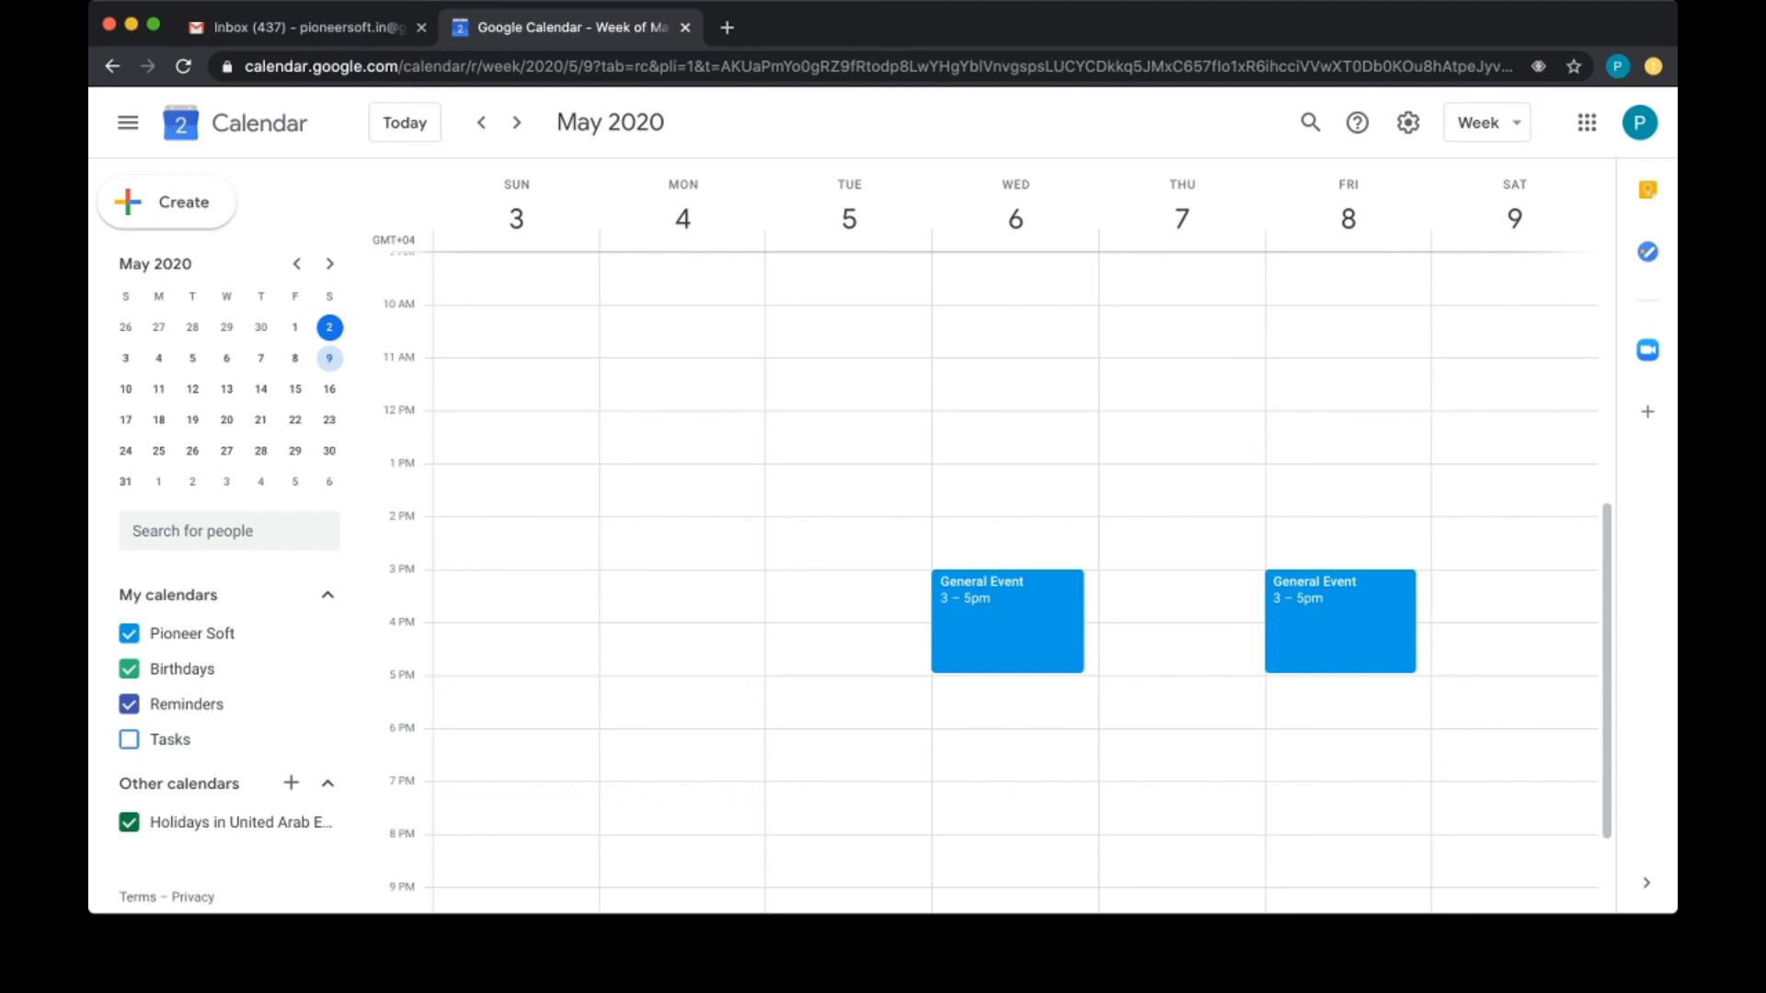
Step: Create a 3–5pm event on Thursday, May 7 with Zoom Meeting conferencing attached
{"action": "left_click_drag", "start_coordinate": [1182, 575], "coordinate": [1182, 671]}
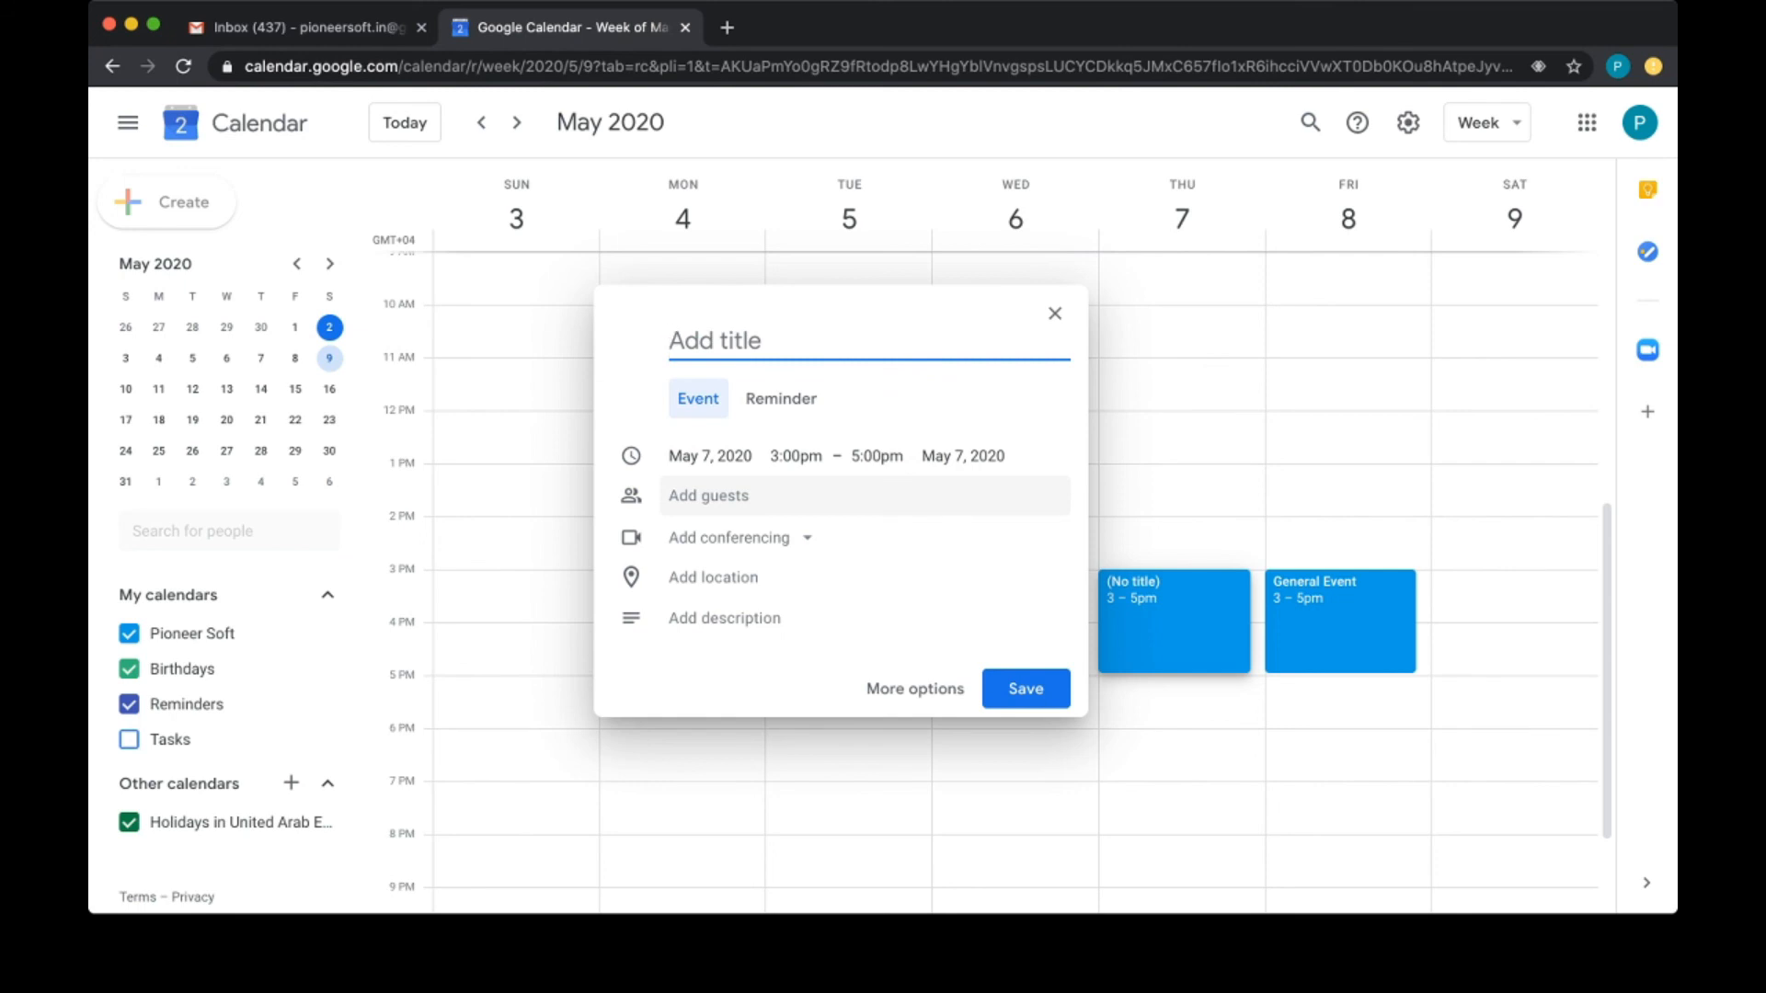
{"action": "left_click", "coordinate": [736, 537]}
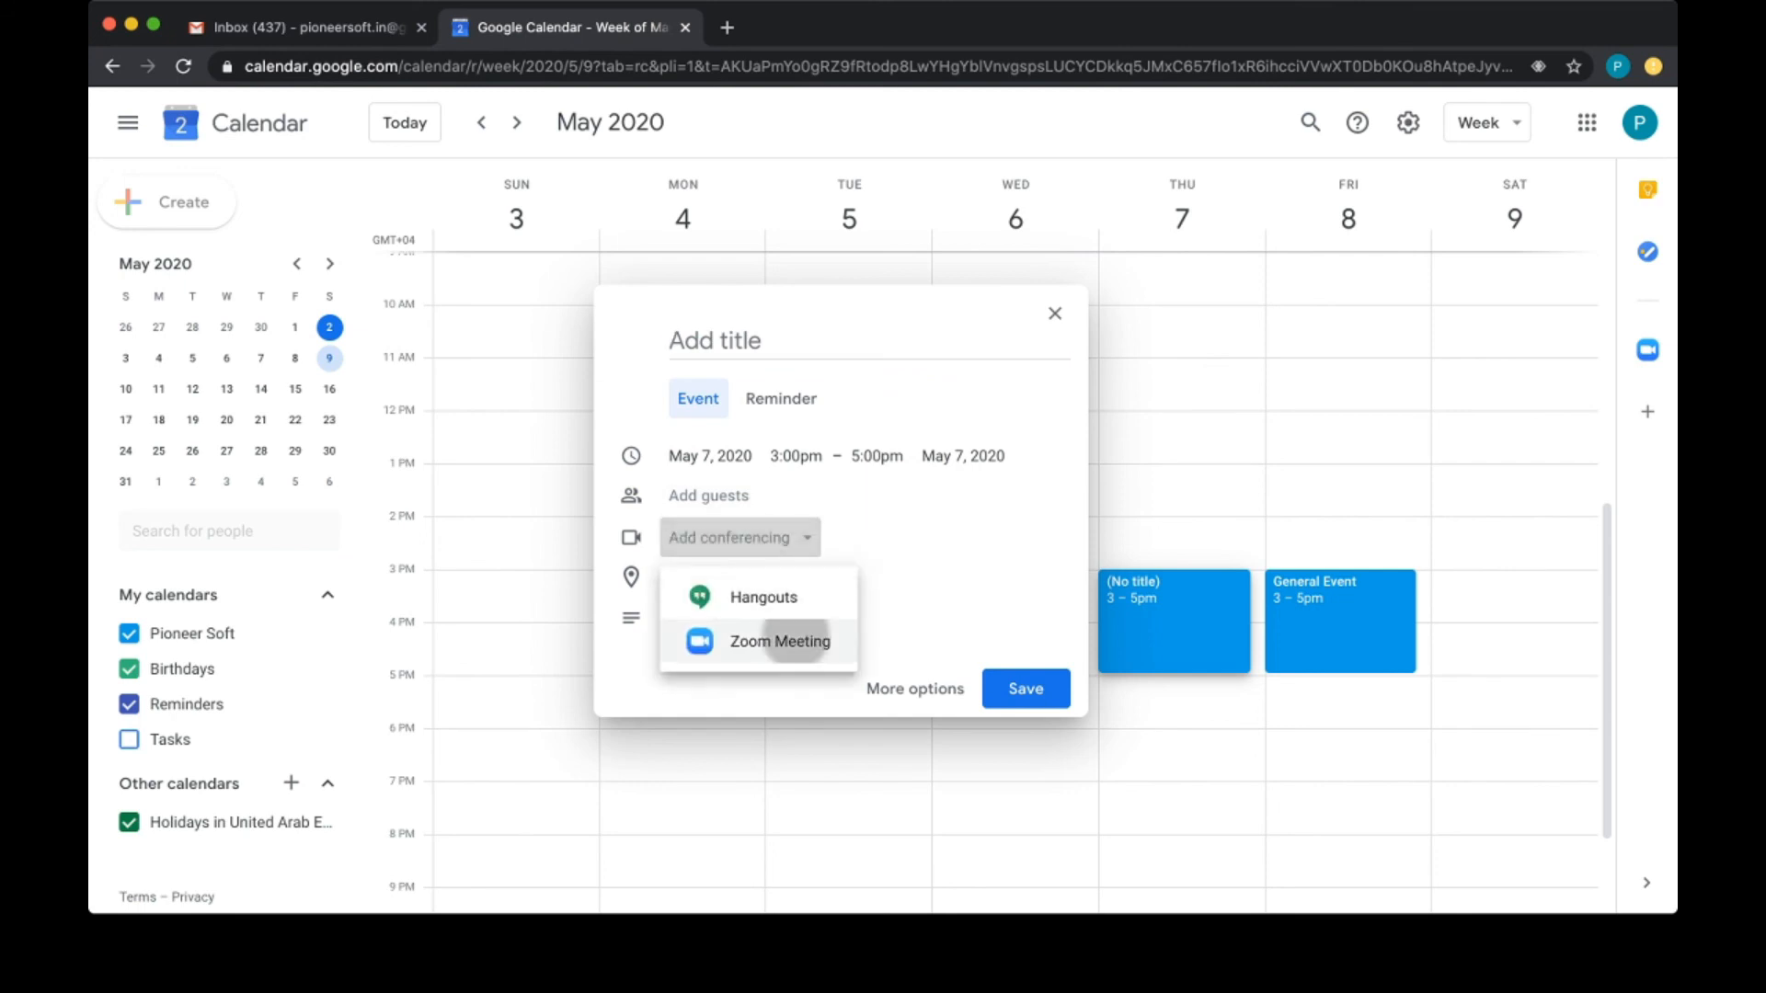
{"action": "left_click", "coordinate": [780, 634]}
Step: Title the new event 'Test' and save it
{"action": "left_click", "coordinate": [736, 340]}
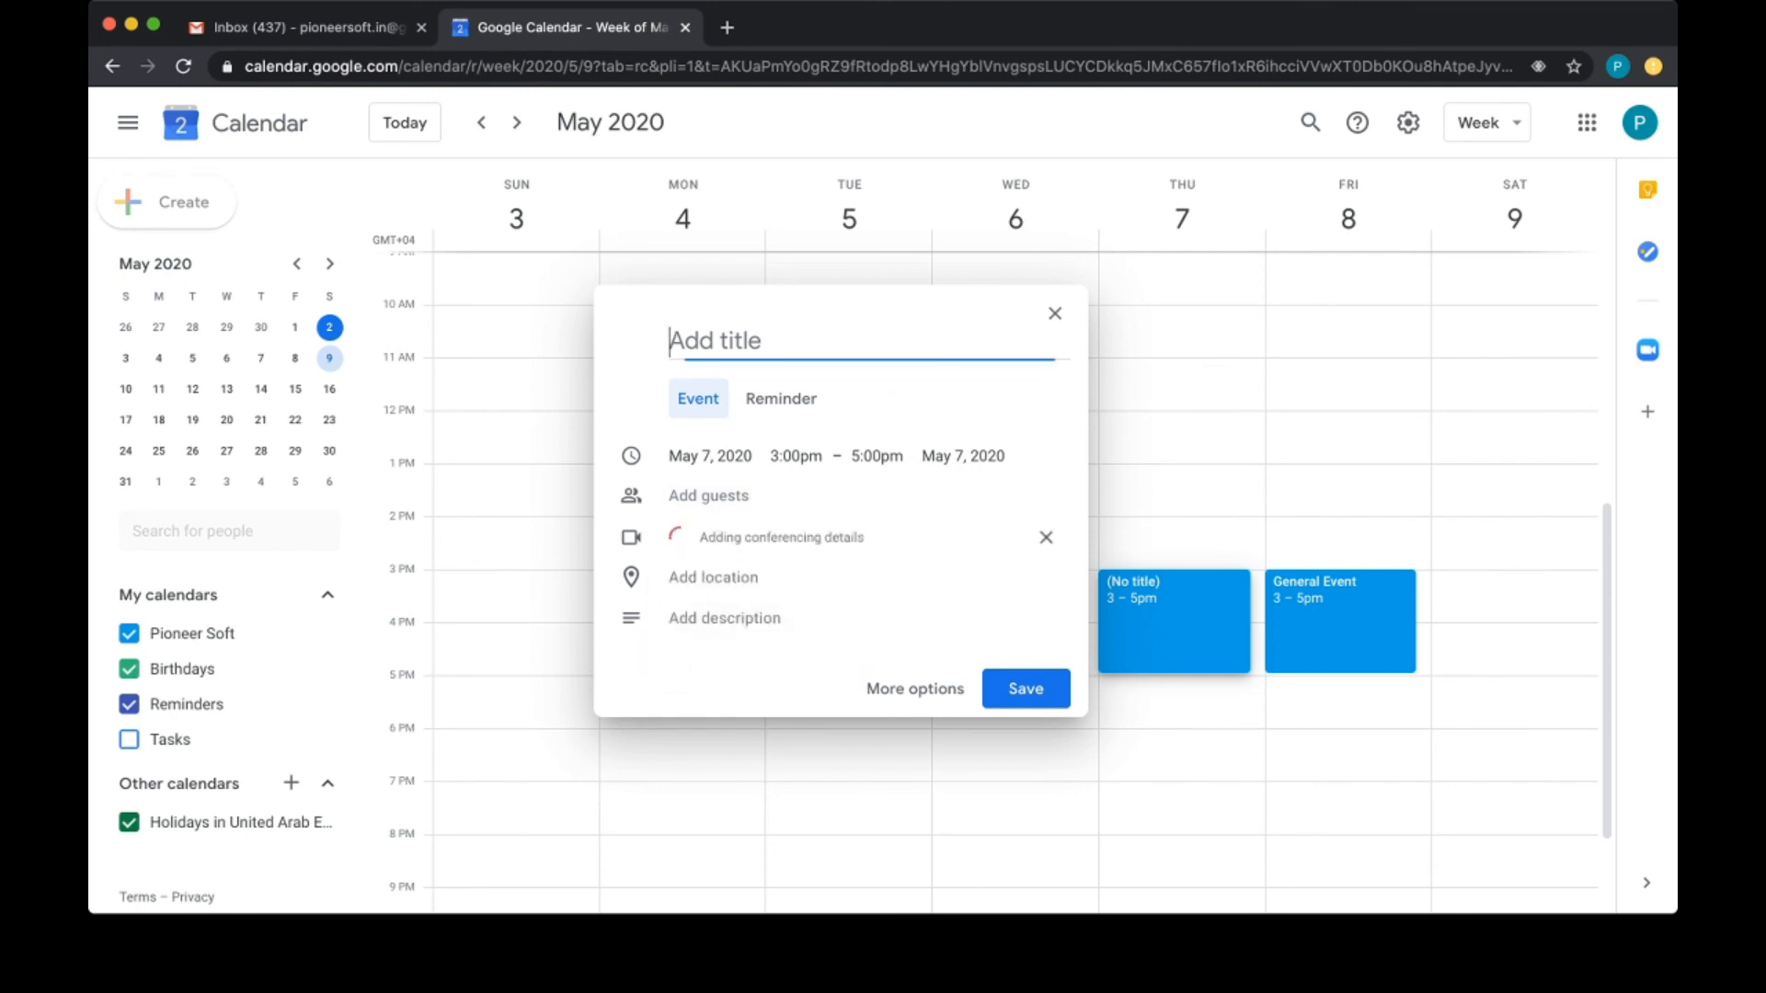
{"action": "type", "text": "Test"}
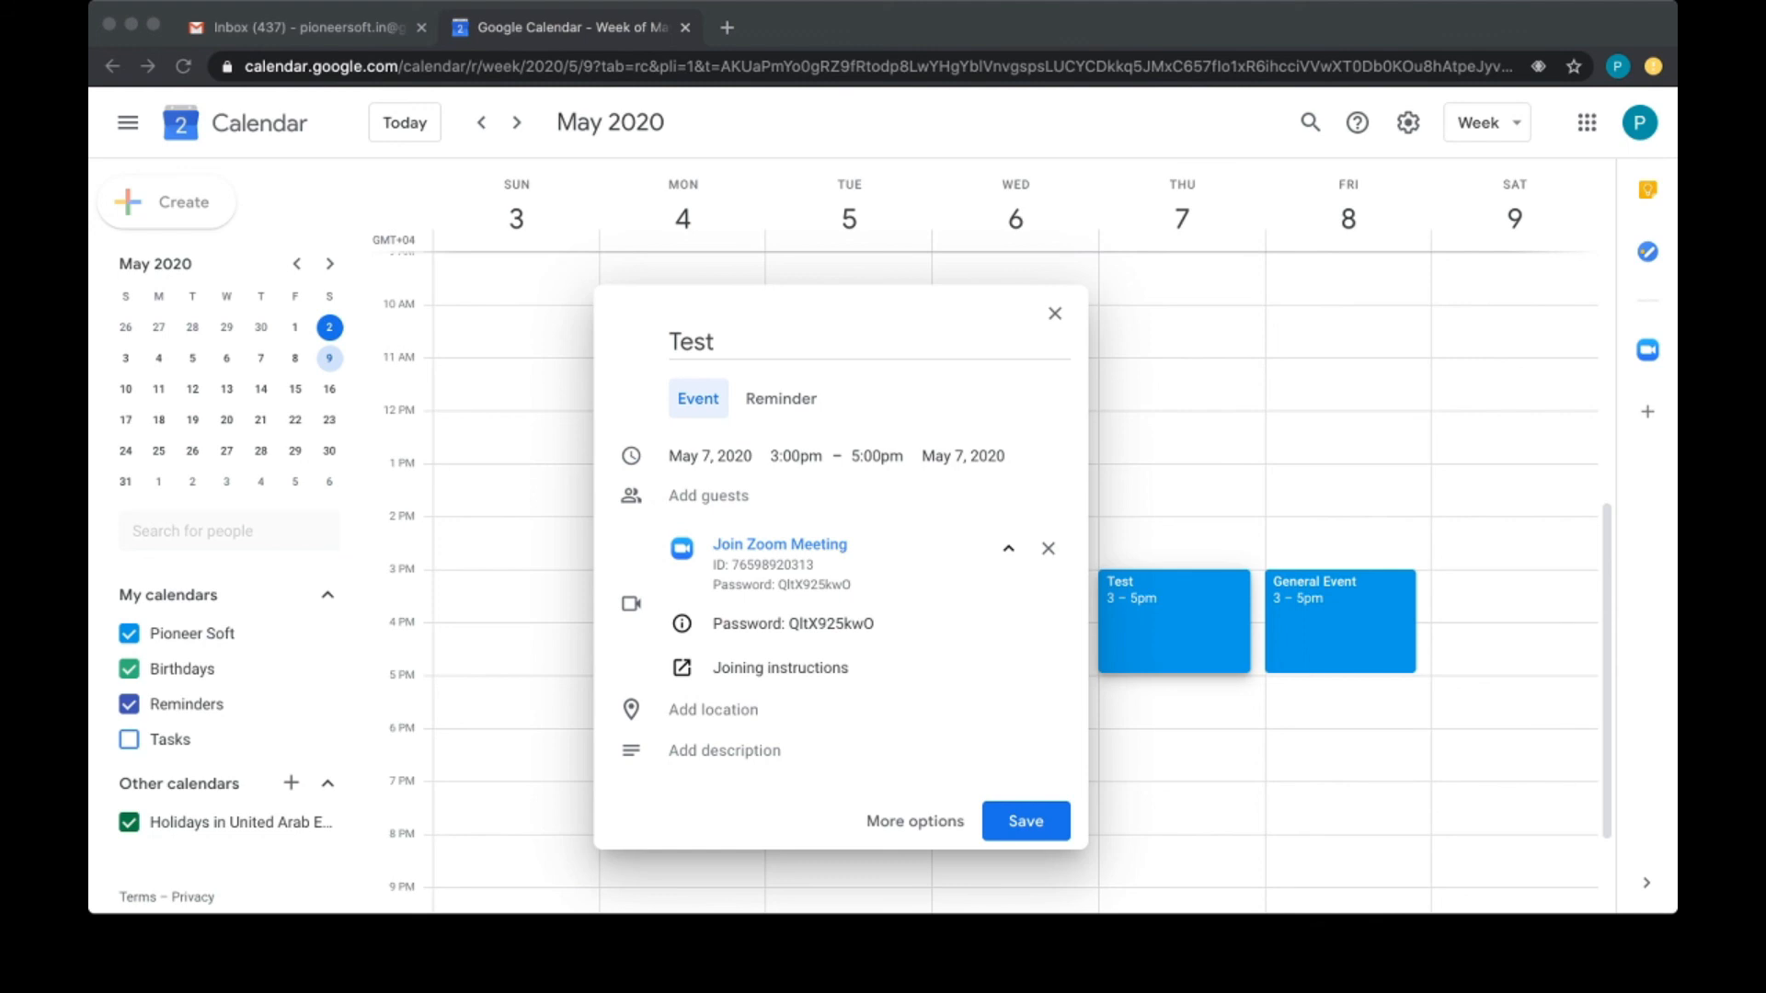
{"action": "left_click", "coordinate": [865, 495]}
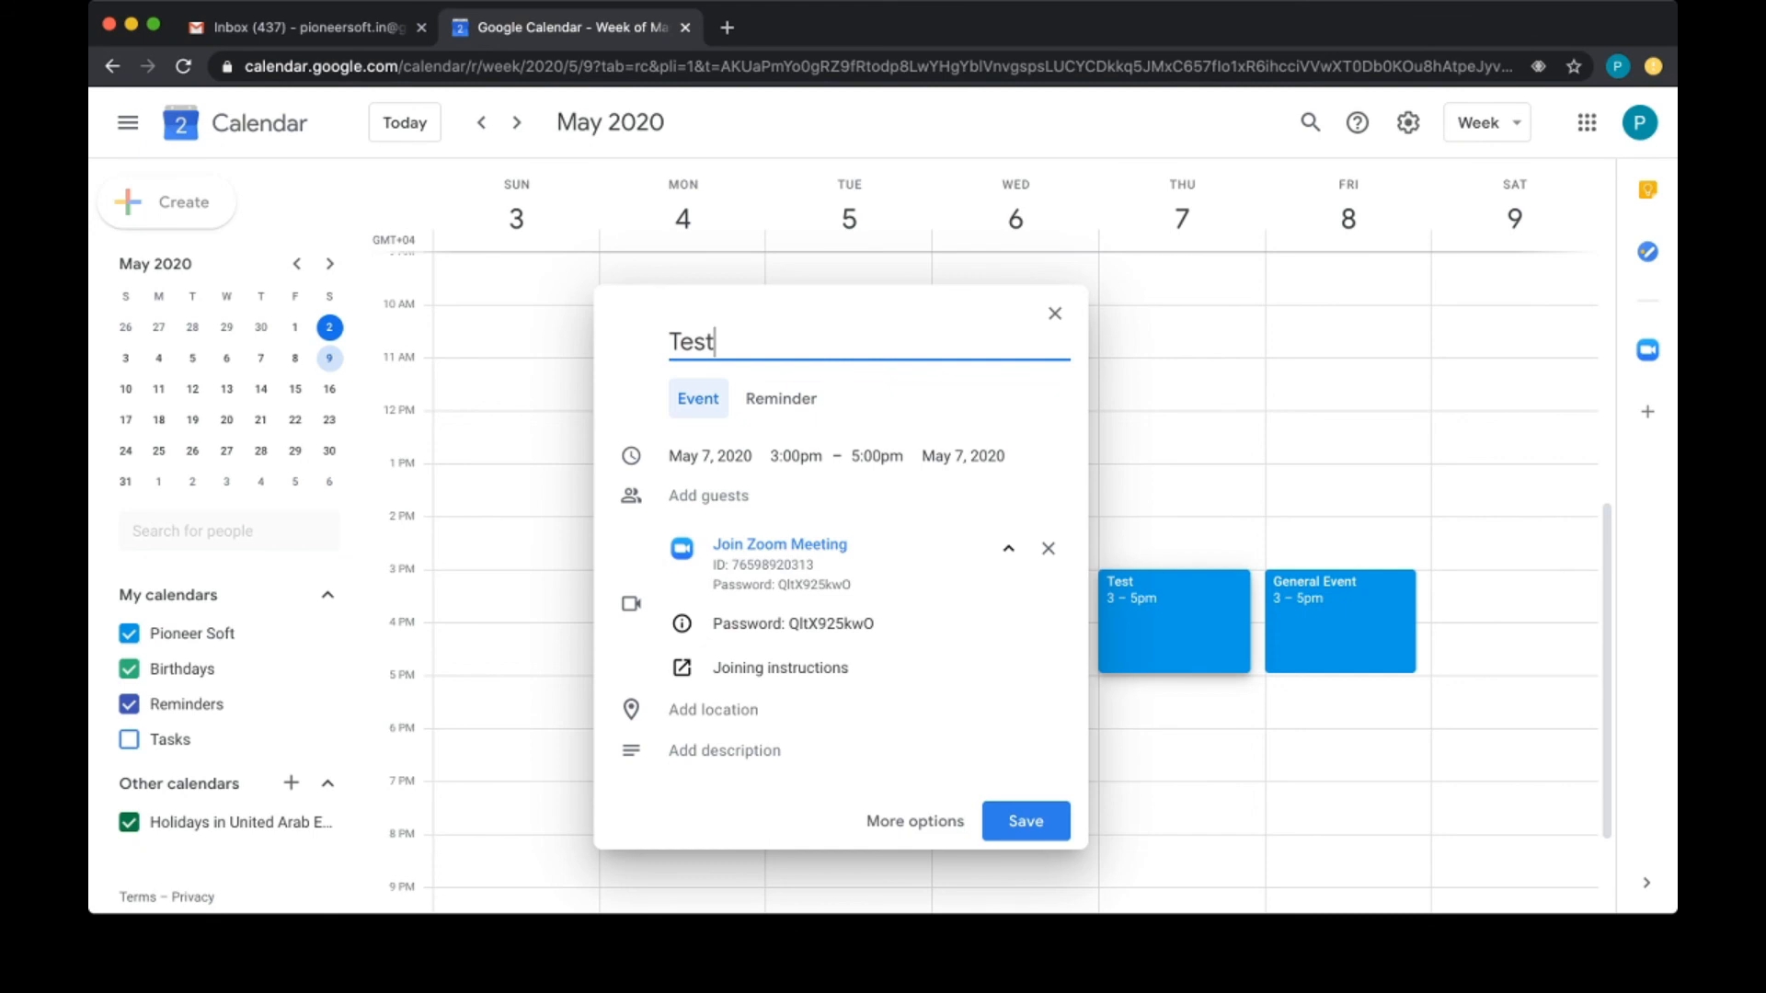
{"action": "key", "text": "Return"}
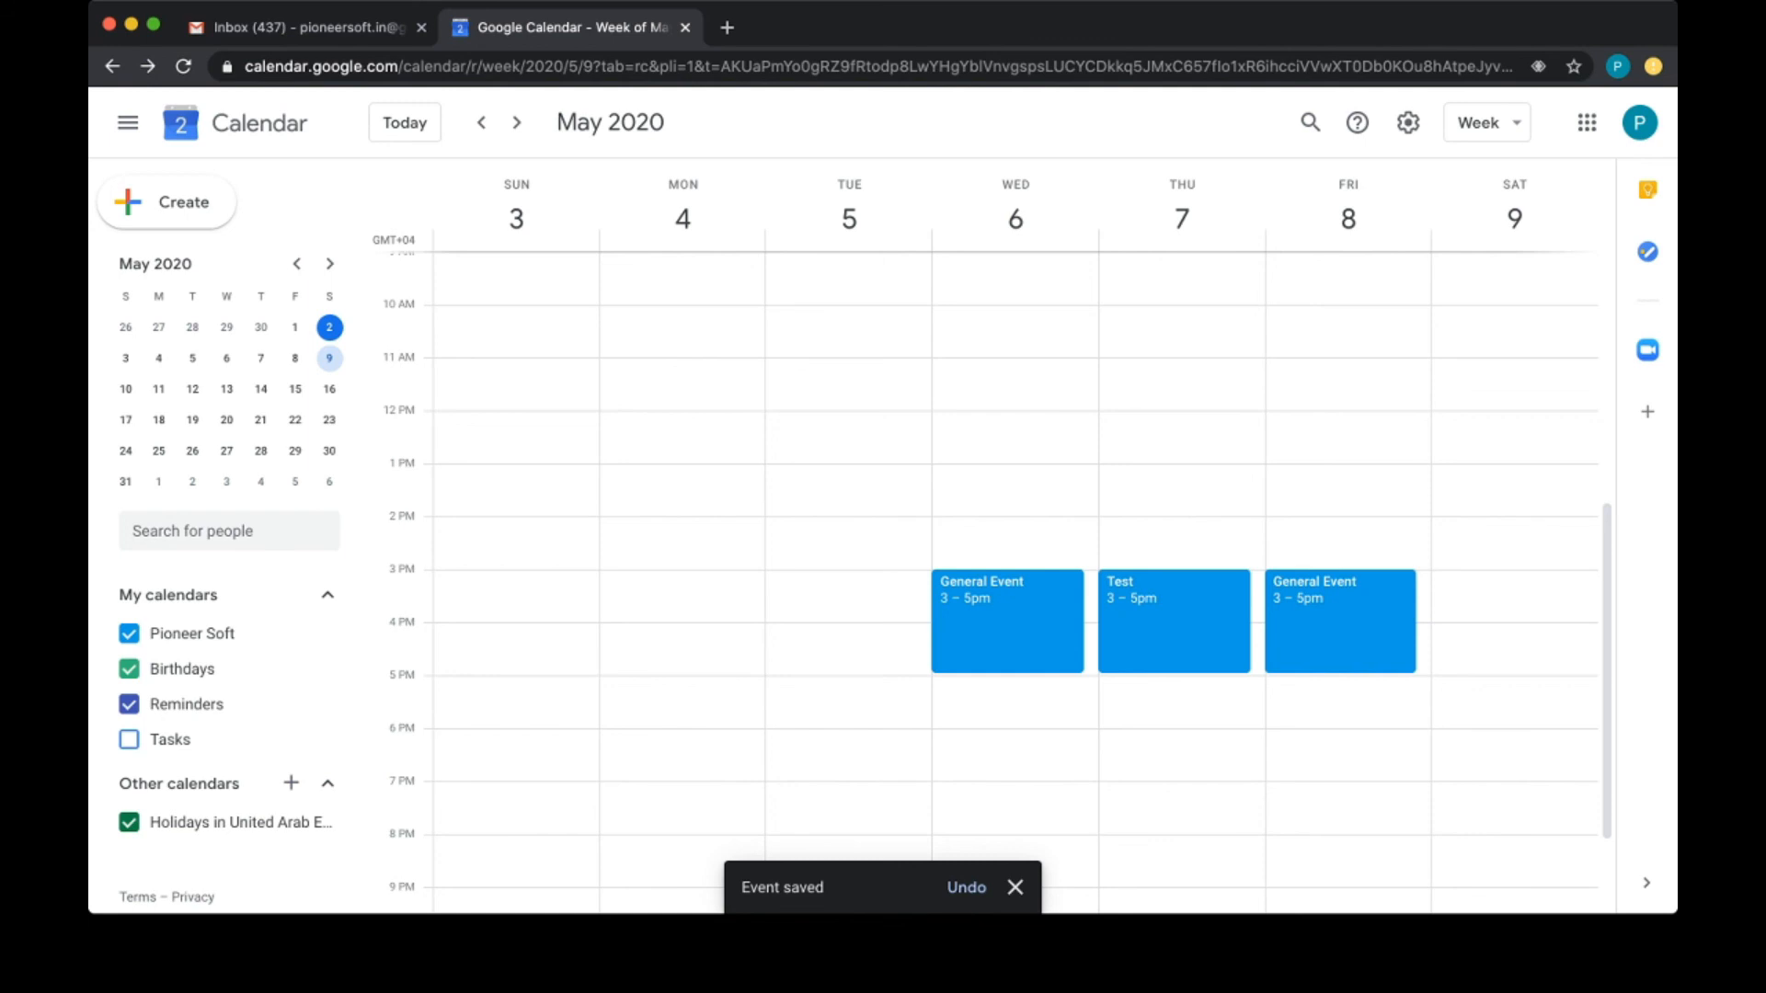
{"action": "key", "text": "super+Tab"}
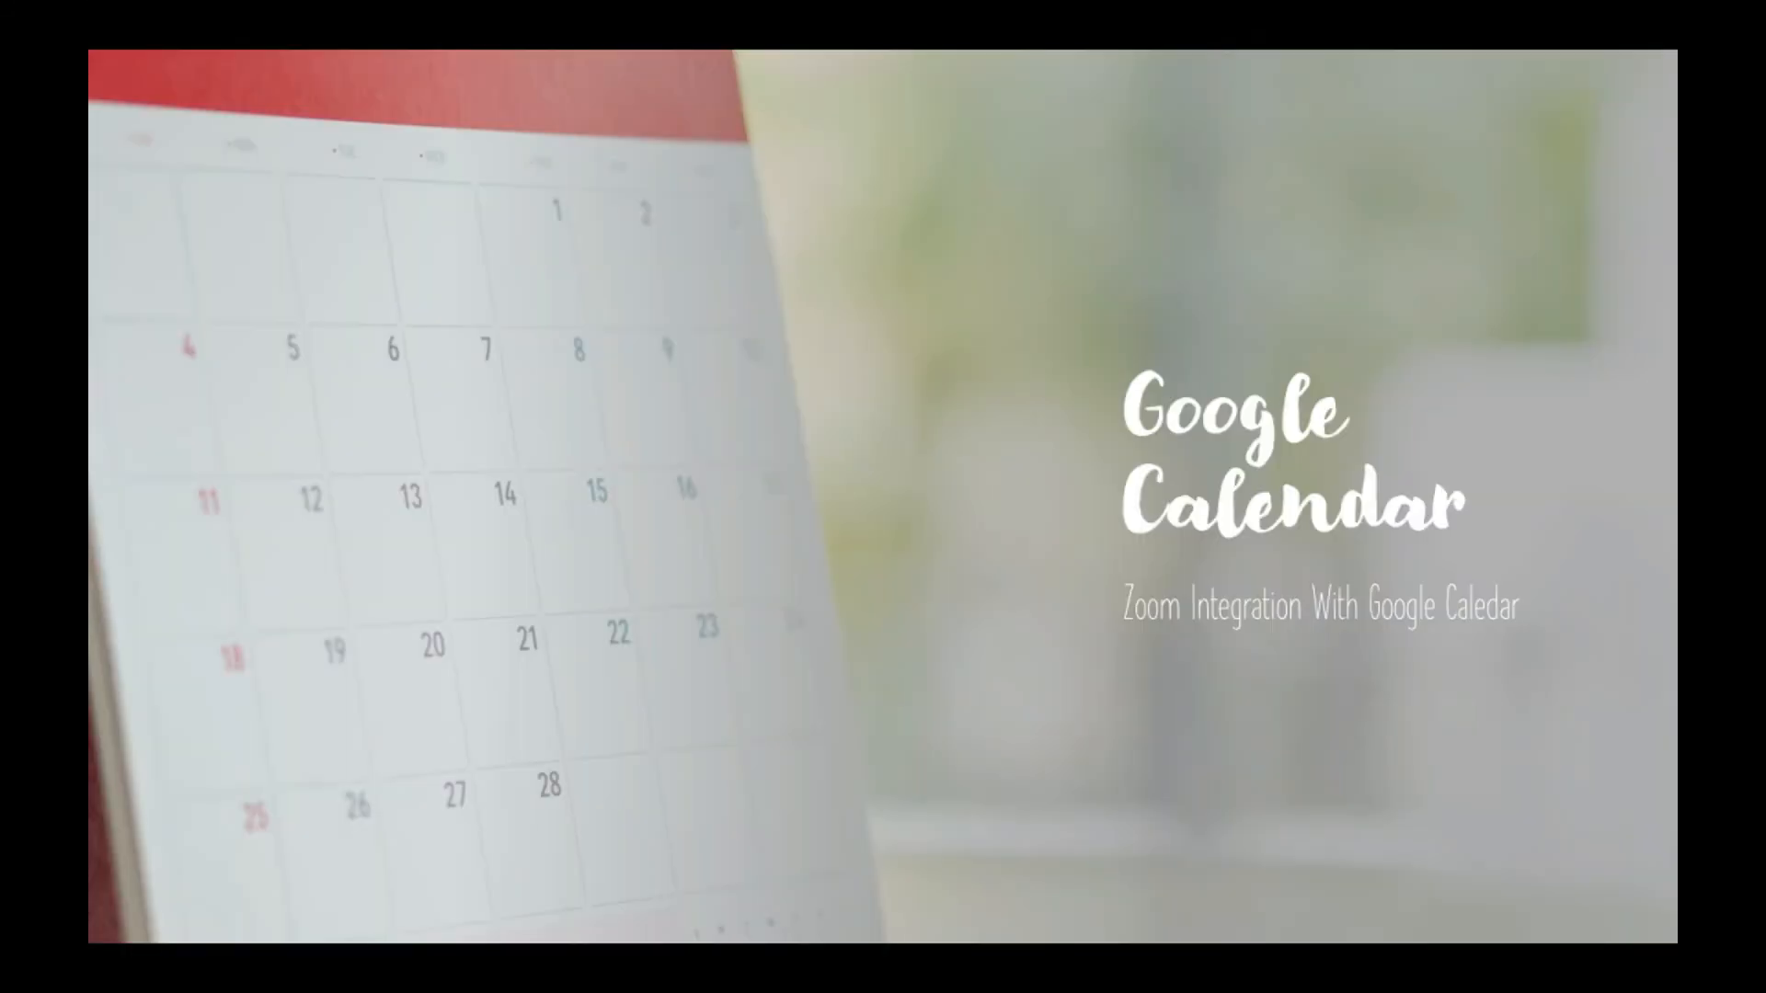